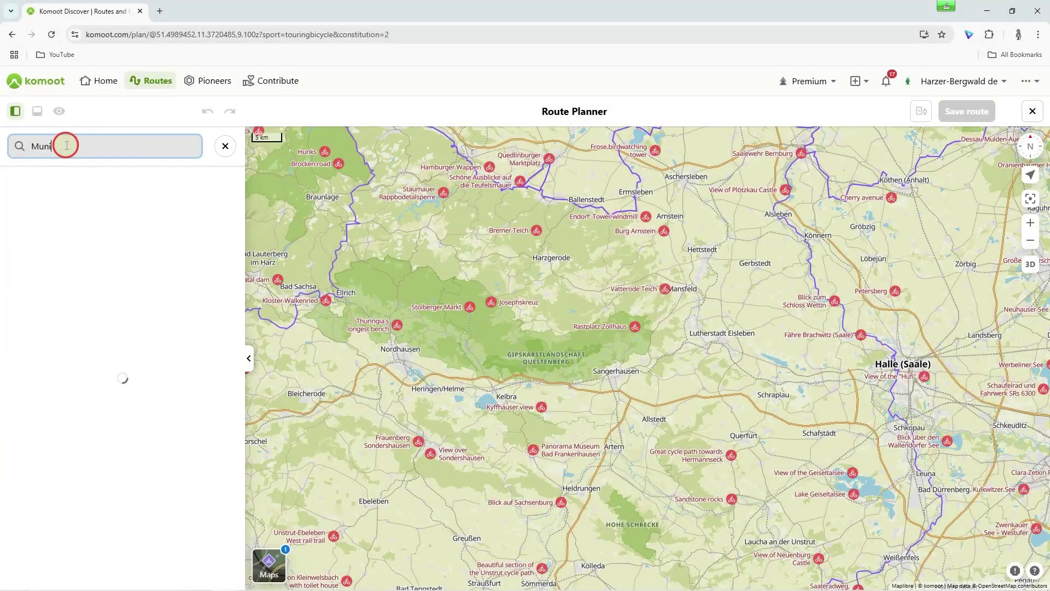
Plan a route from Munich Central Station to Marienplatz using place search
text(tral station)
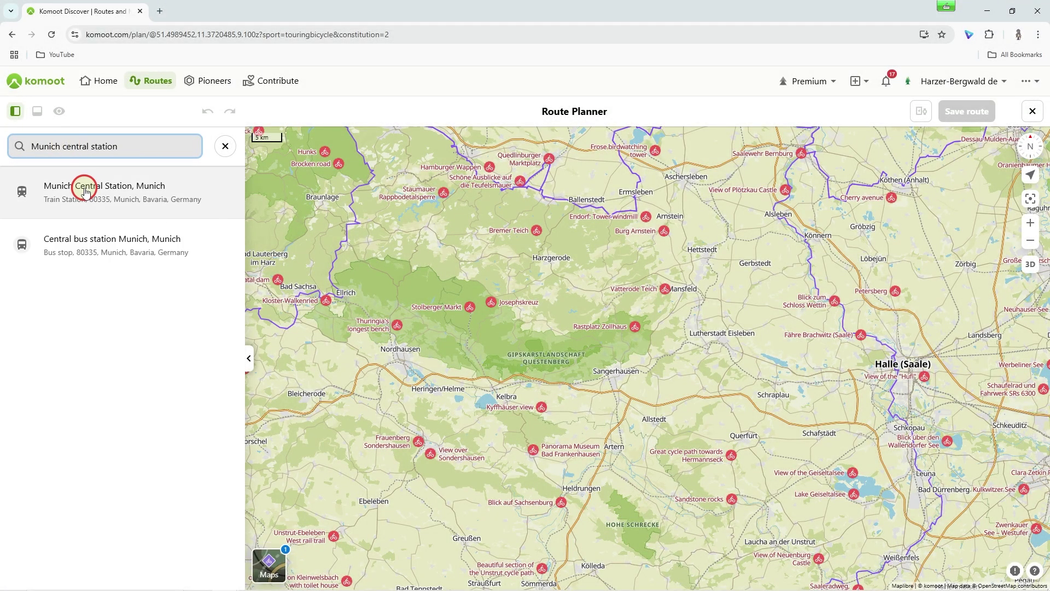
click(78, 188)
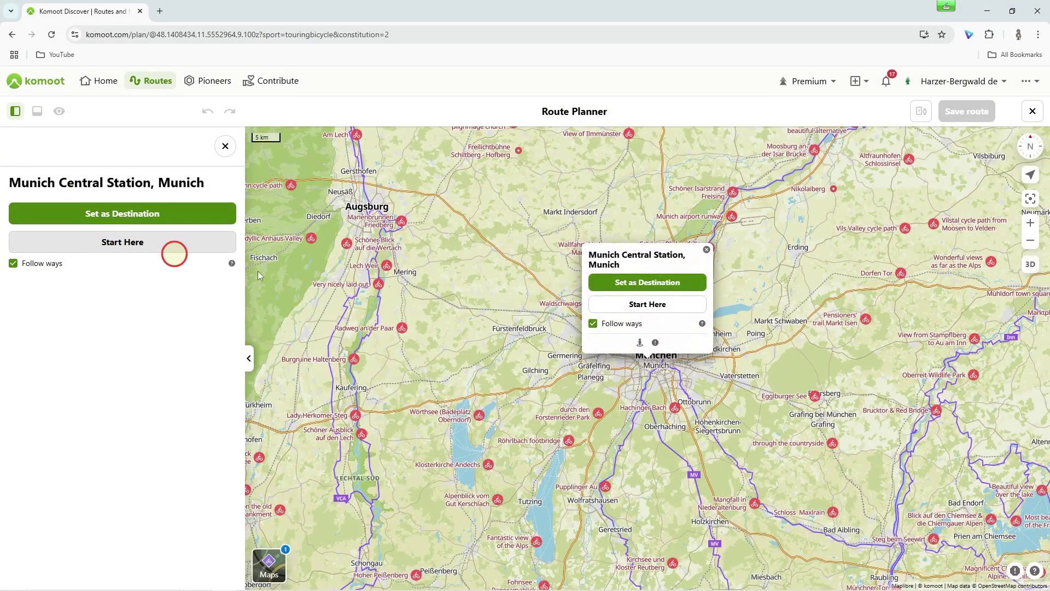
click(648, 305)
click(71, 147)
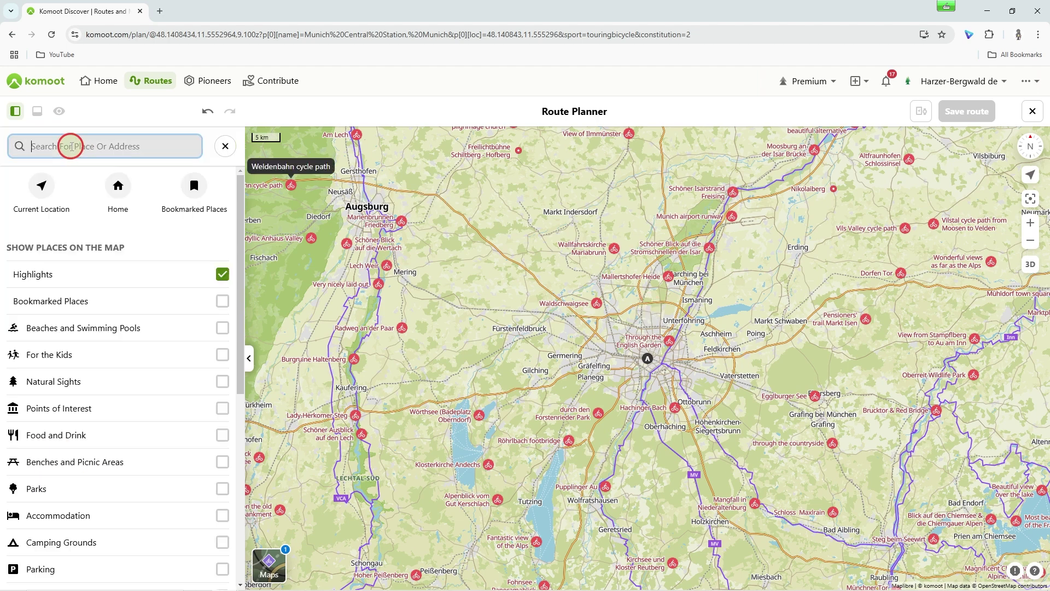
text(Munich Marienplatz)
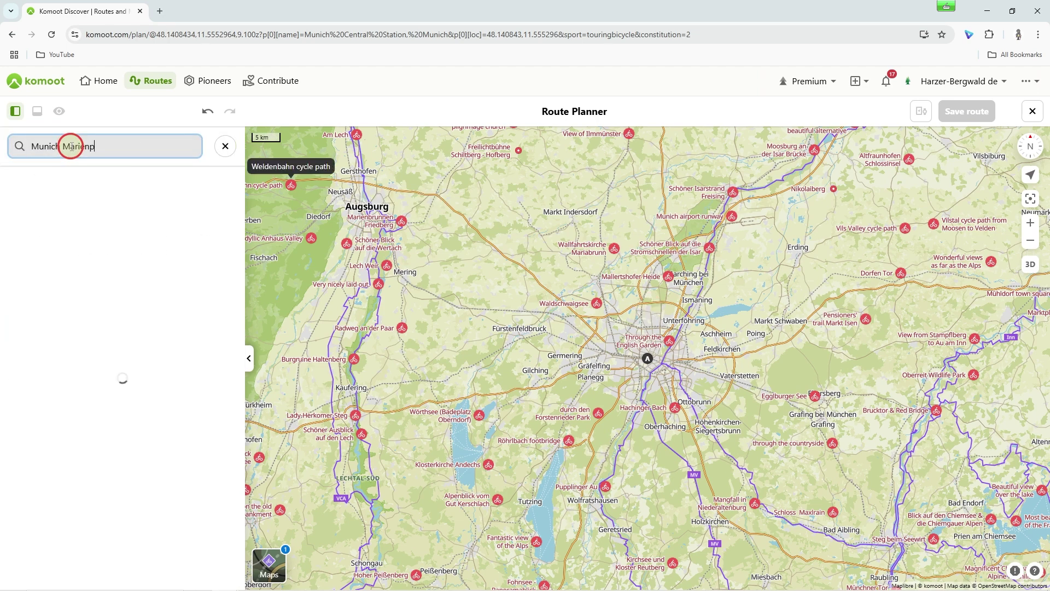
click(67, 192)
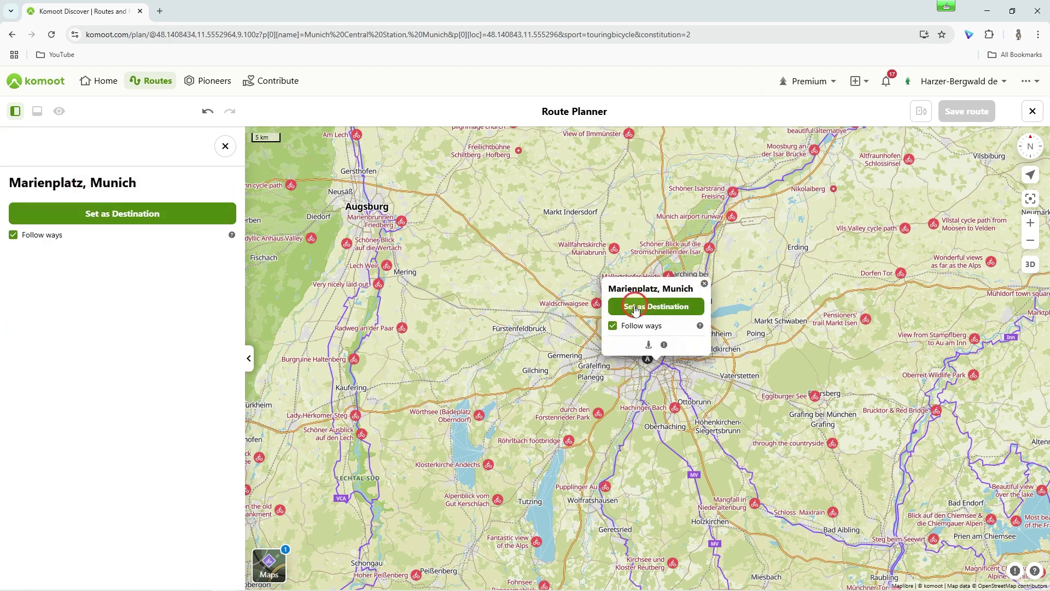
click(656, 306)
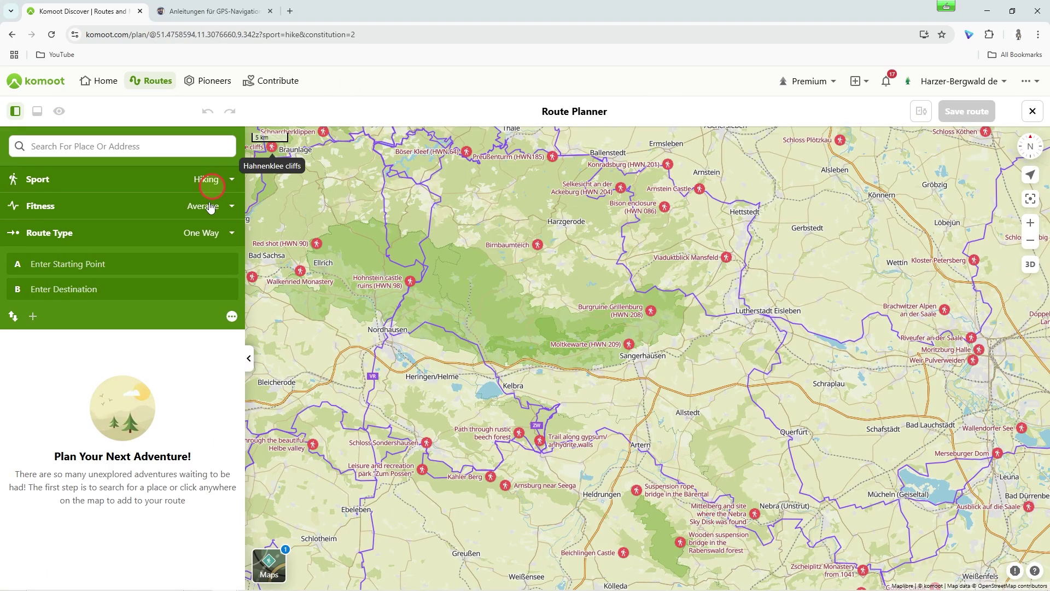
Switch the route type to a round trip
click(197, 234)
click(189, 264)
click(297, 320)
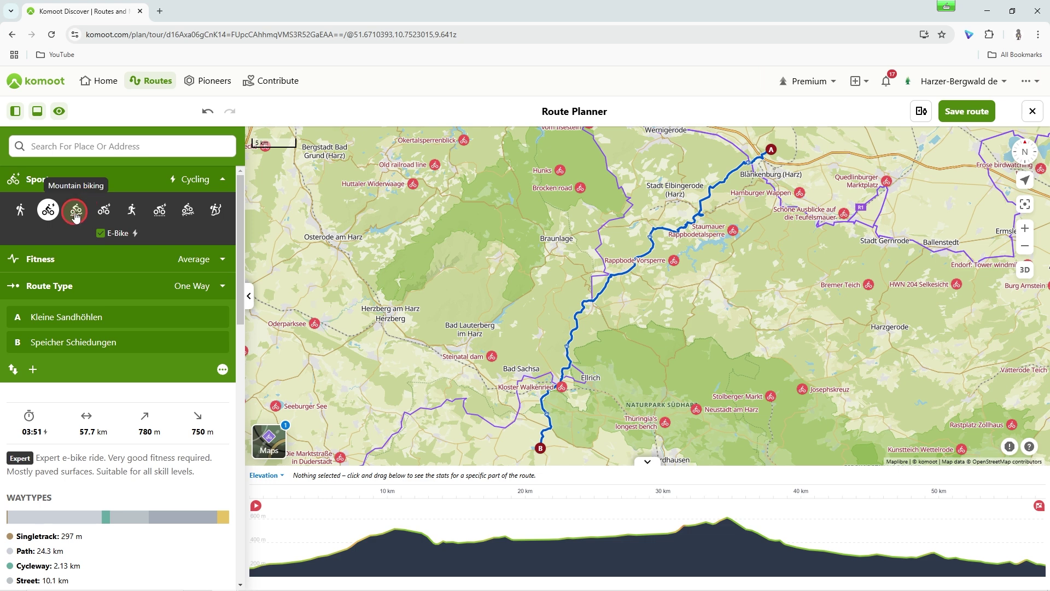
Cycle the sport through mountain biking, road cycling and gravel, ending on Enduro mountain biking
click(75, 212)
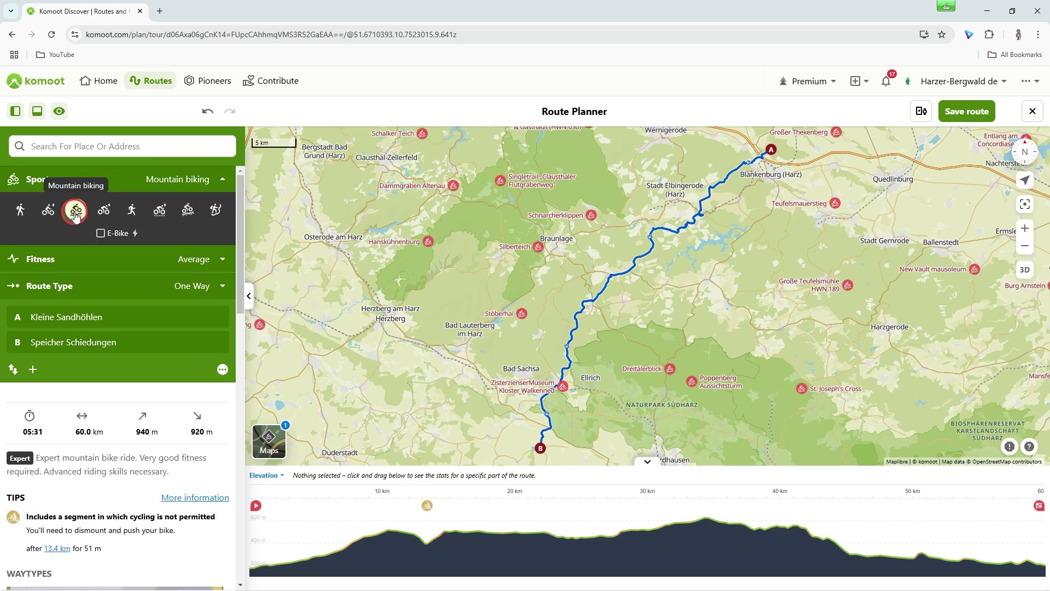
click(104, 211)
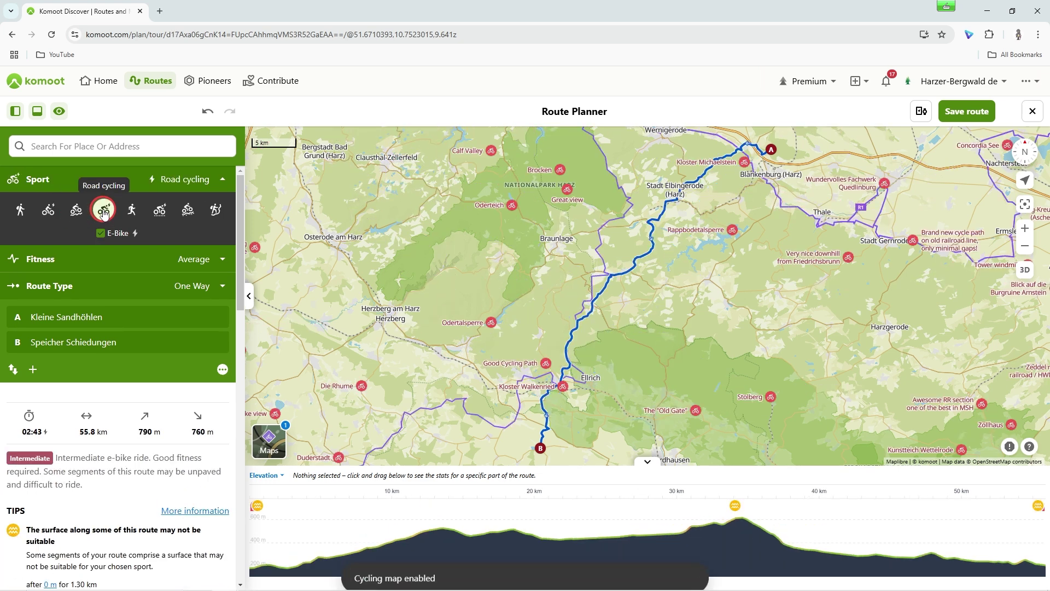
click(159, 213)
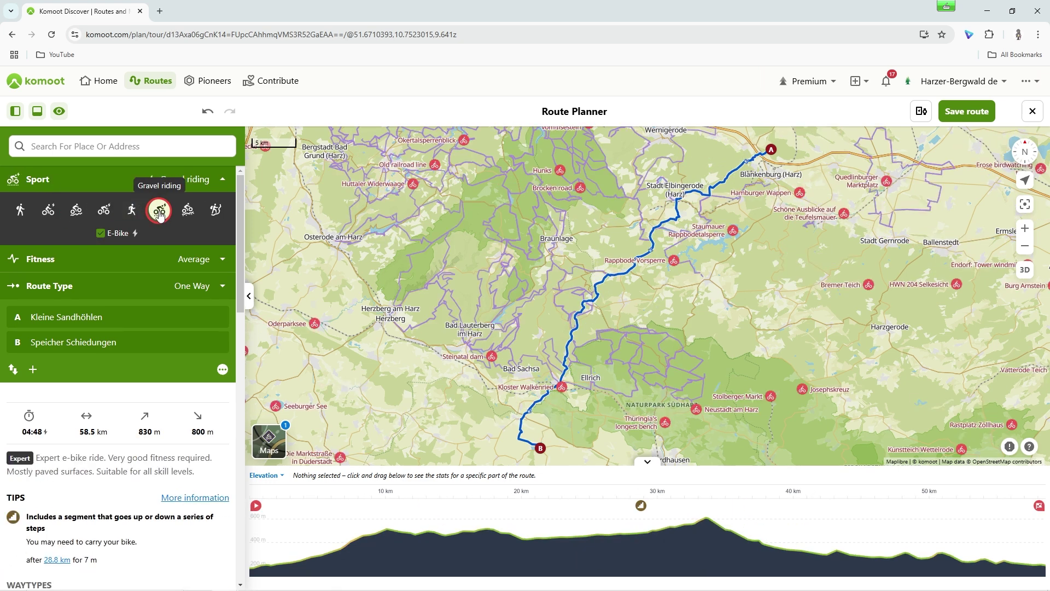
click(188, 213)
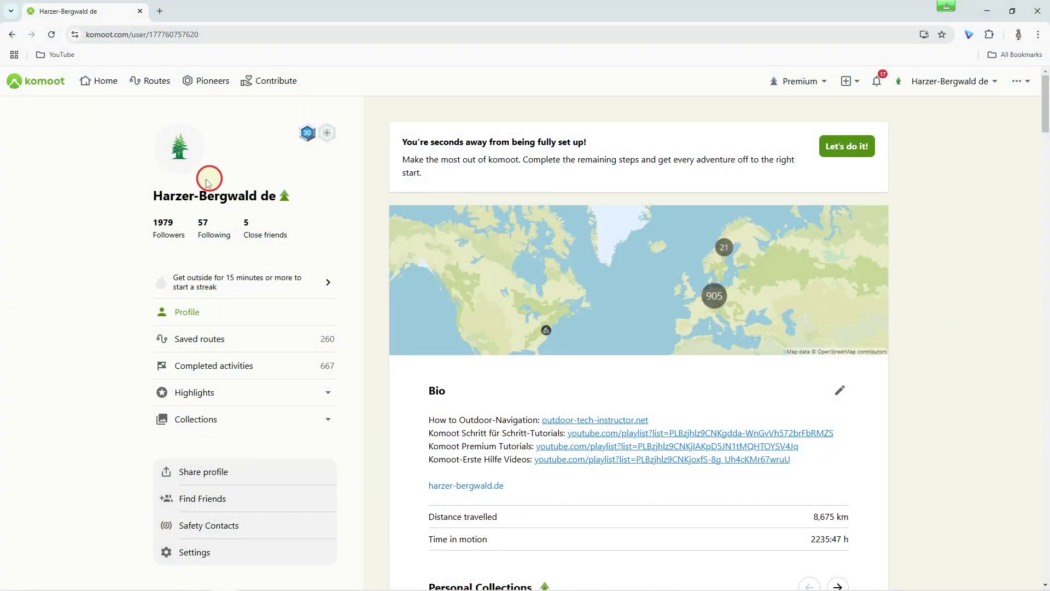
Go to the Routes discovery page listing cycling routes near Sangerhausen
click(149, 79)
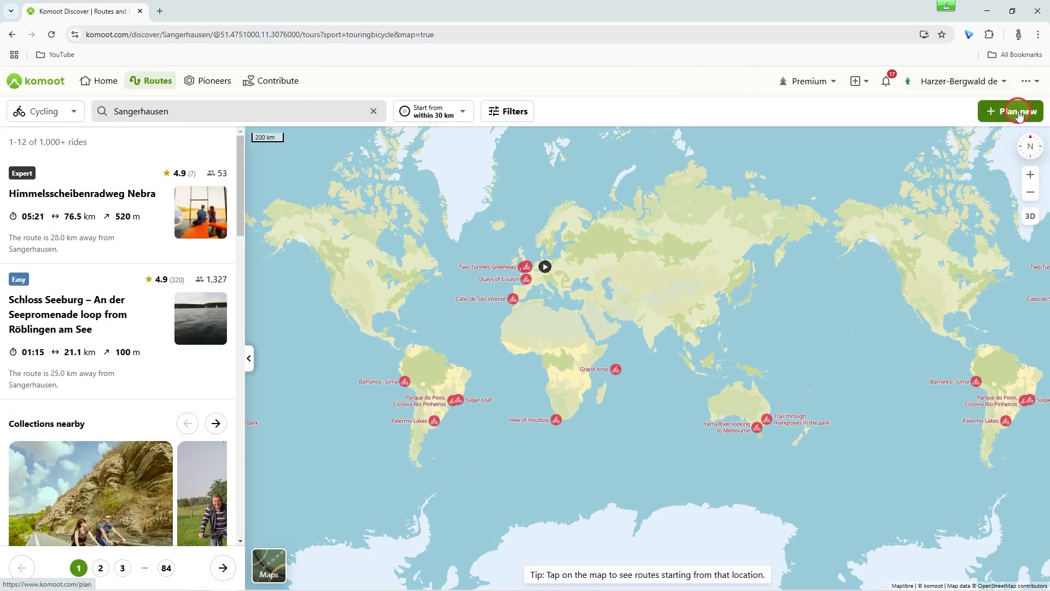
Start a new route plan, zoom the map to Germany, pan and rotate it, then reset to north-up
click(1018, 114)
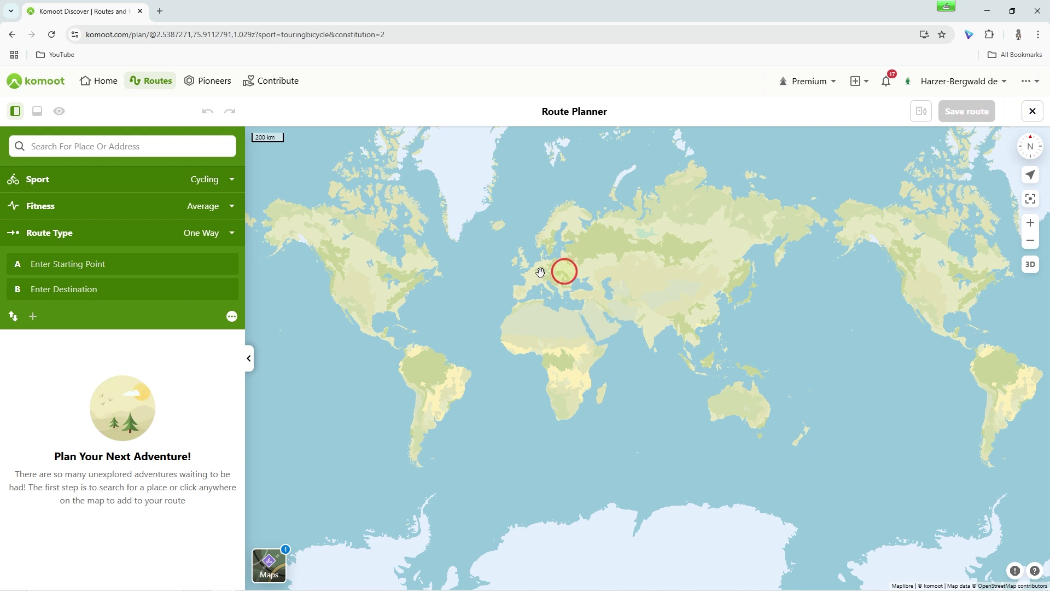
scroll(563, 249, up, 6)
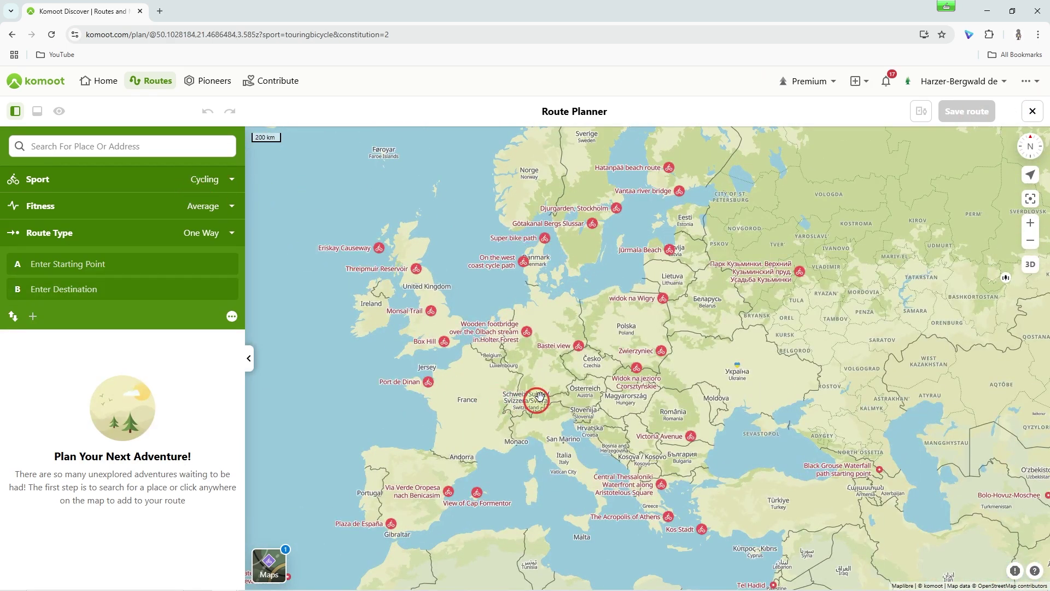
scroll(534, 331, up, 5)
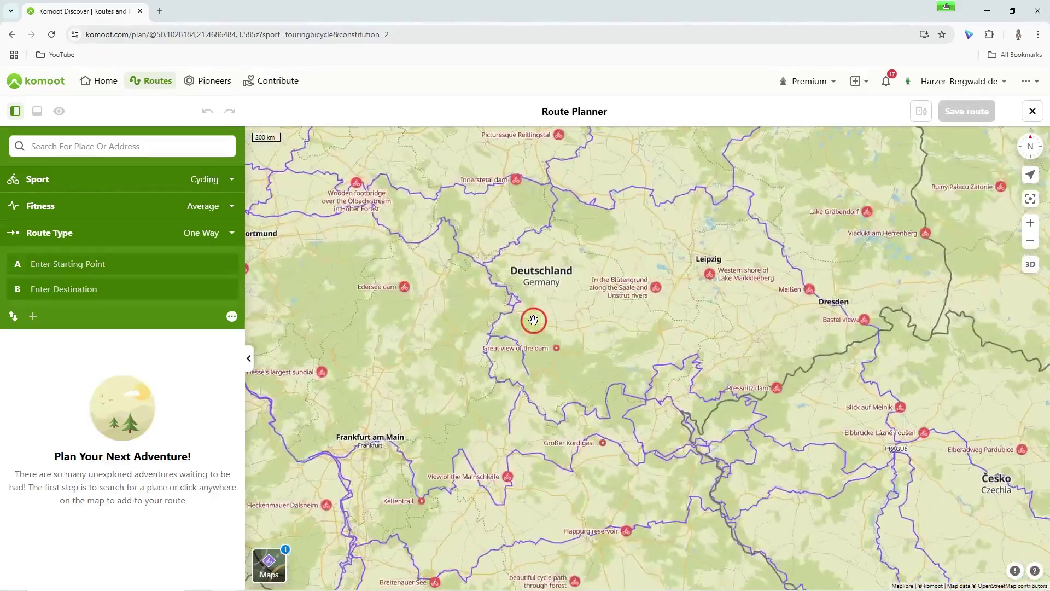
scroll(534, 318, down, 4)
scroll(533, 319, up, 4)
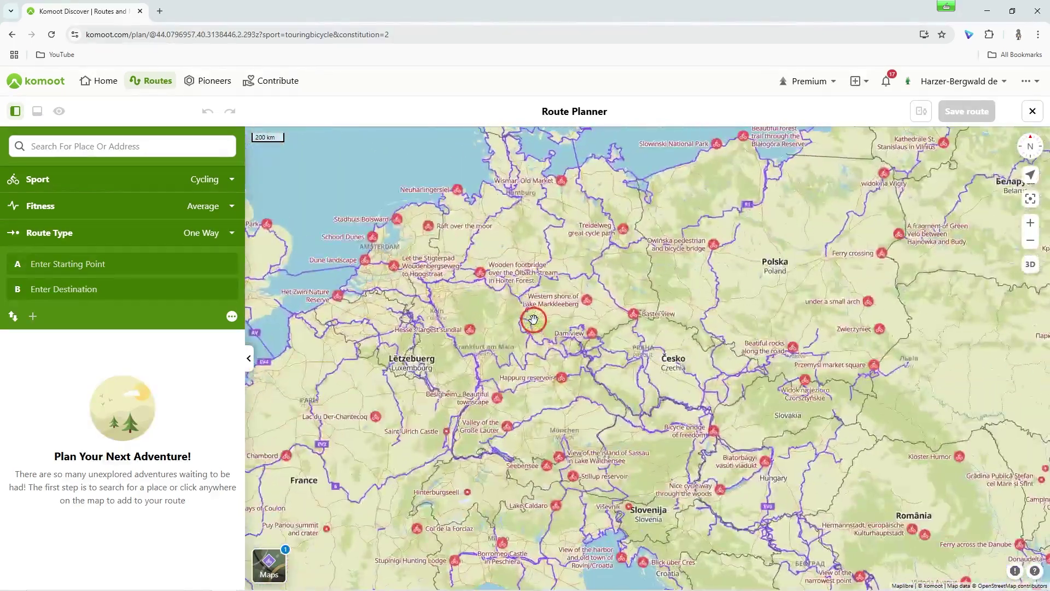
drag(557, 279, 612, 299)
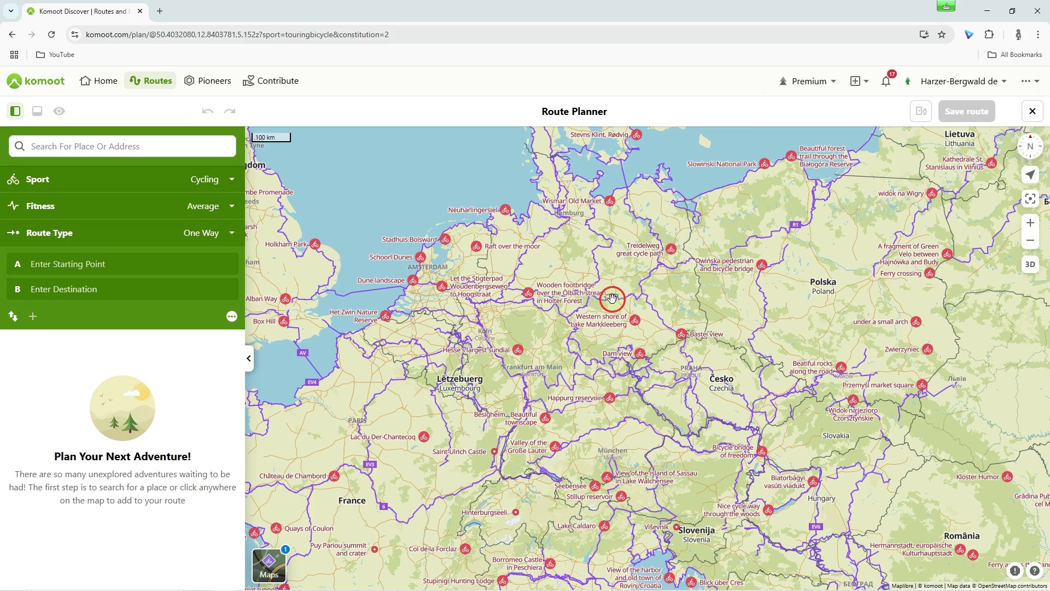
drag(608, 299, 696, 316)
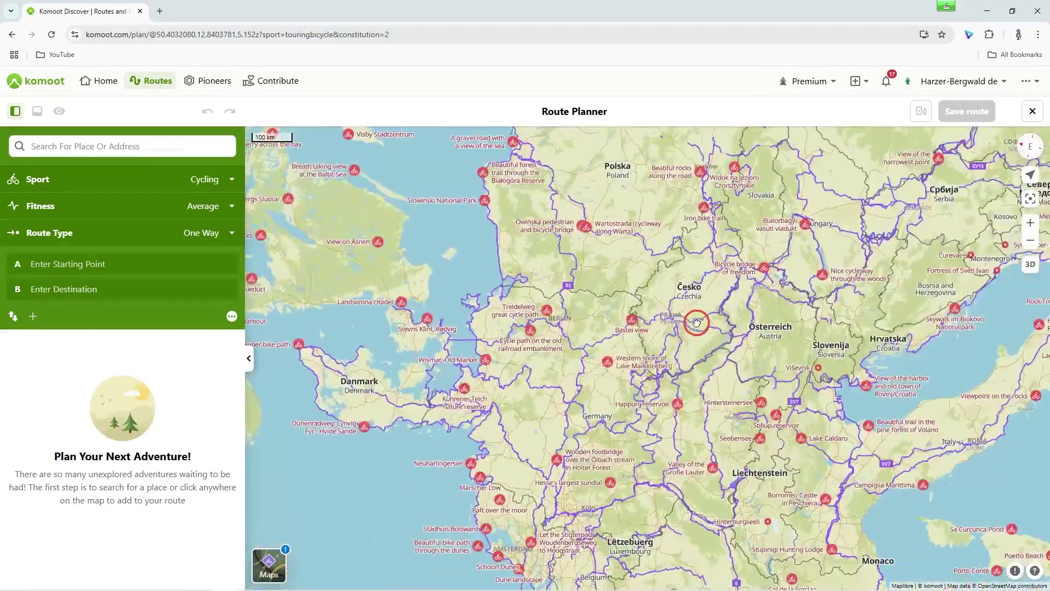
click(1031, 150)
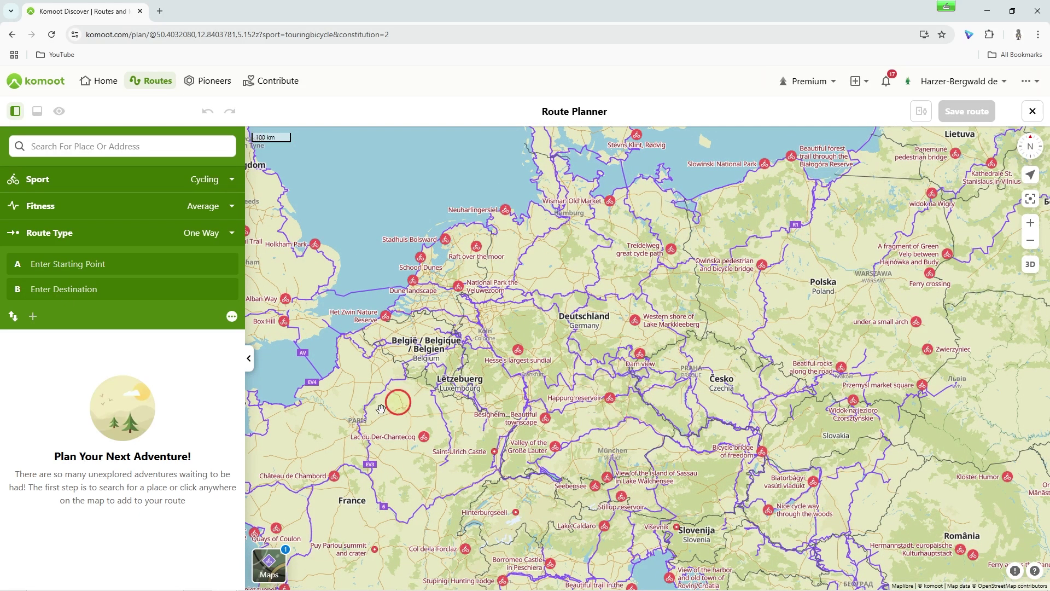
Open the Select a Map panel and expand More maps to reveal styles like OpenCycleMap
click(267, 566)
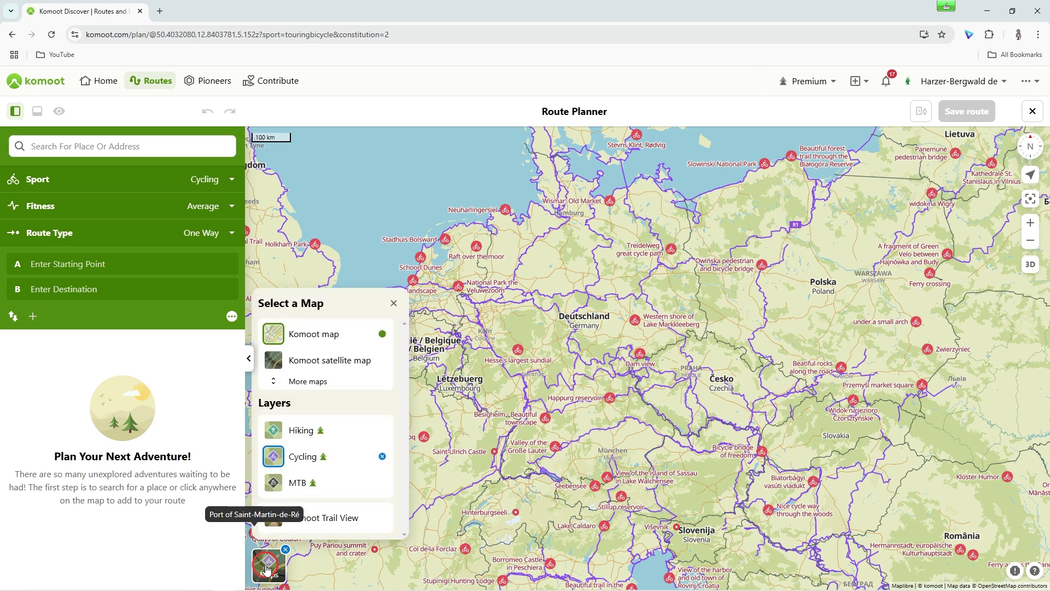
click(282, 385)
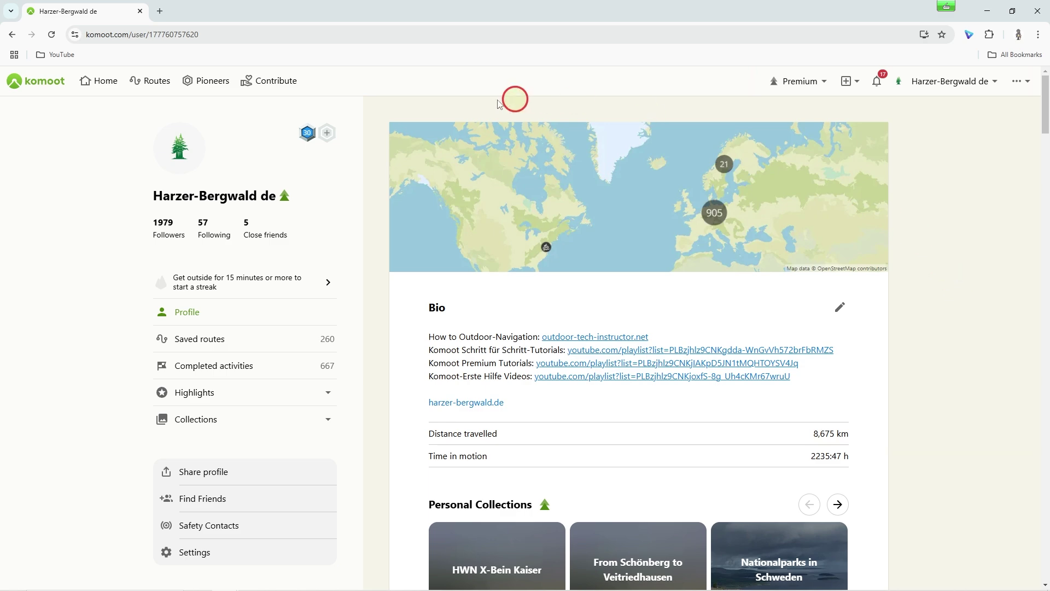
Go to Routes and start a new empty cycling route plan over the Harz region
click(150, 84)
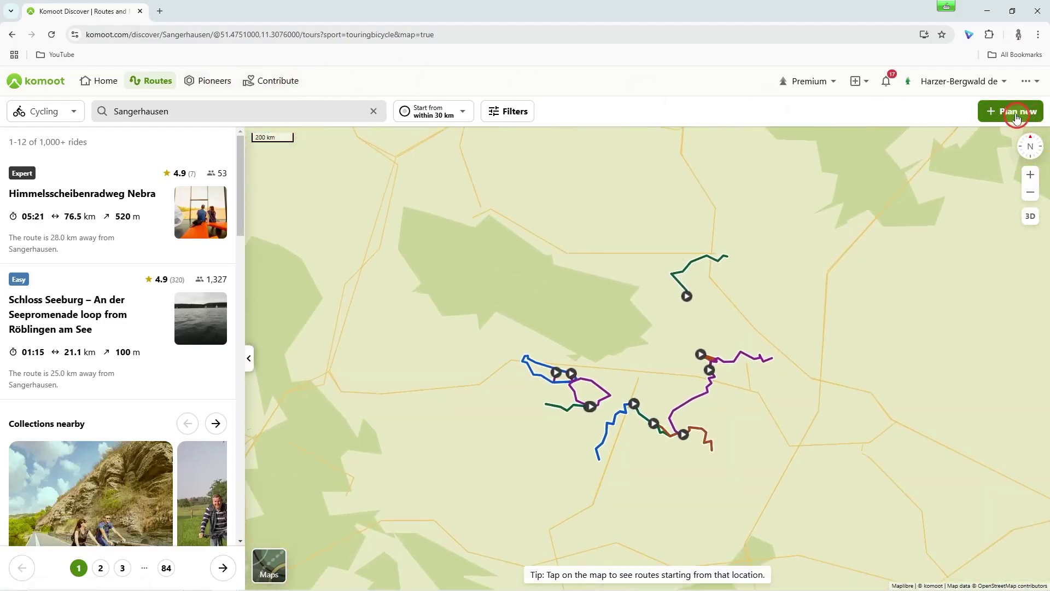
click(1007, 114)
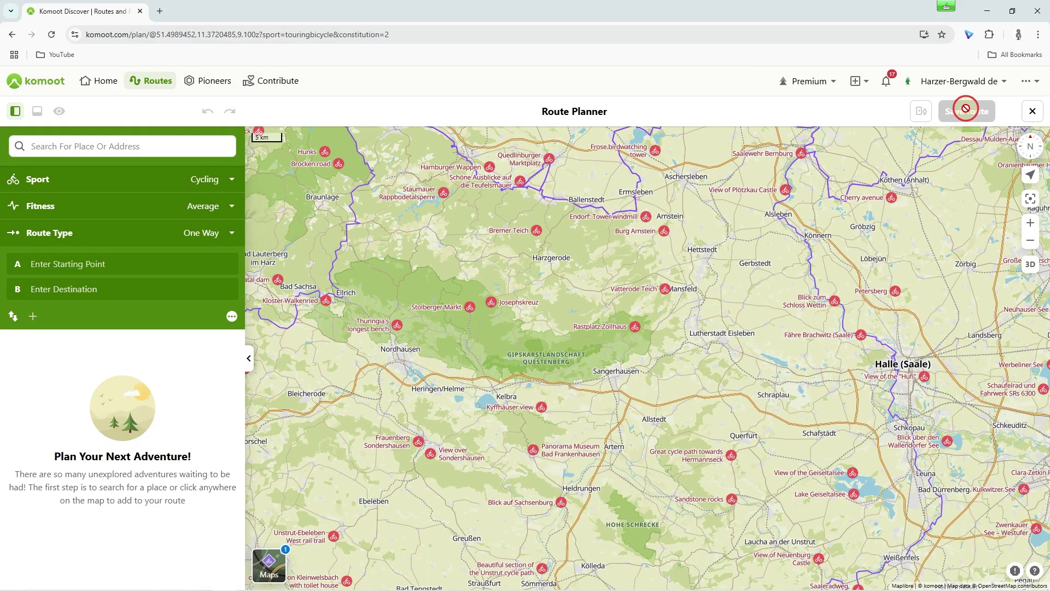
Set Munich Central Station as the route's starting point
click(66, 146)
text(Mun)
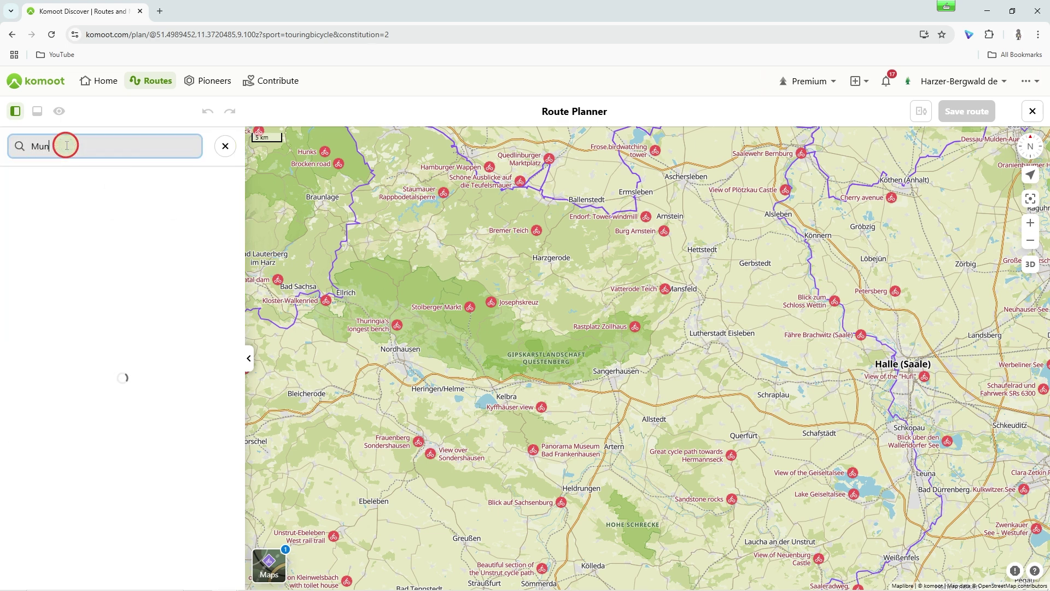
text(ich central station)
click(77, 198)
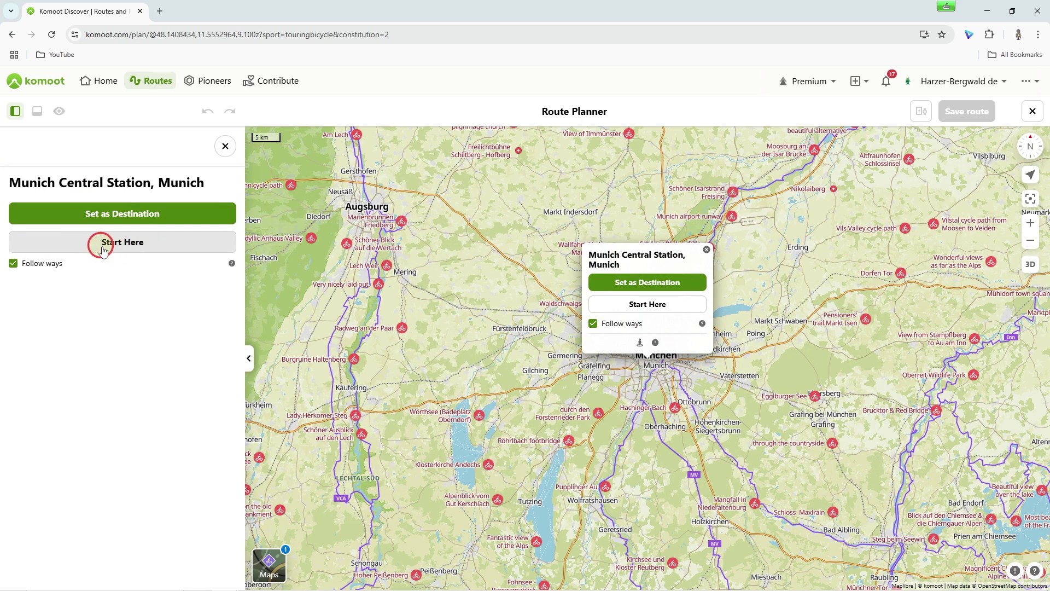
click(650, 310)
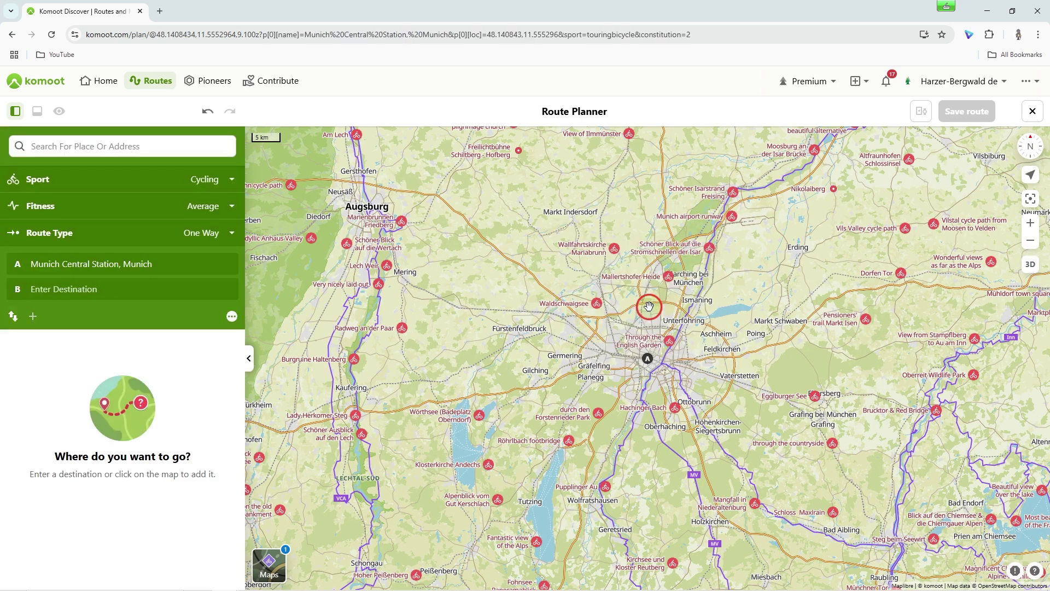
Set 'Marienplatz, Munich' as the destination, giving a 2.20 km easy route
click(72, 146)
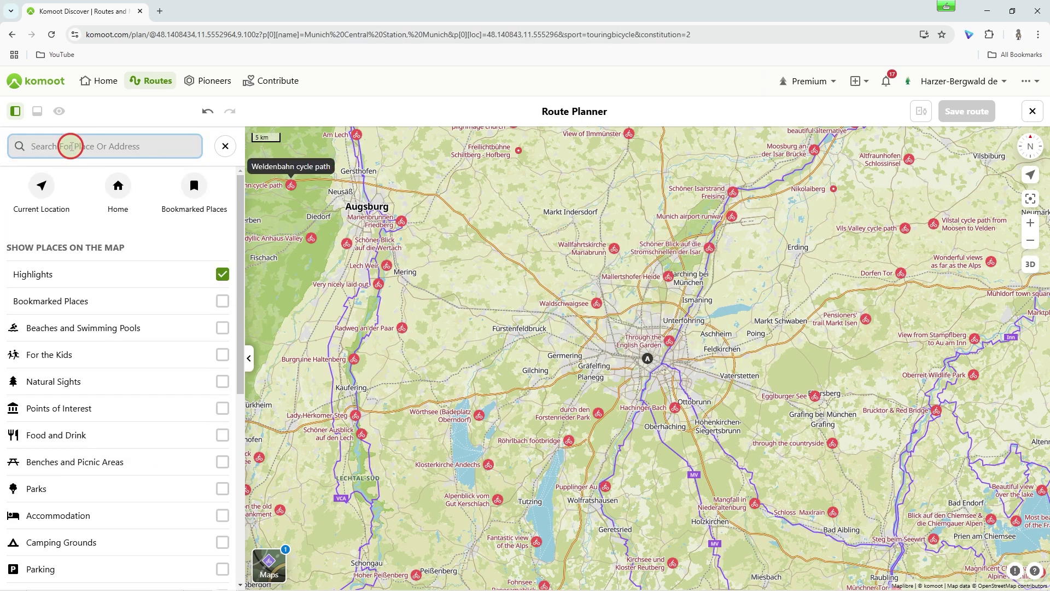
text(Munich Marienplatz)
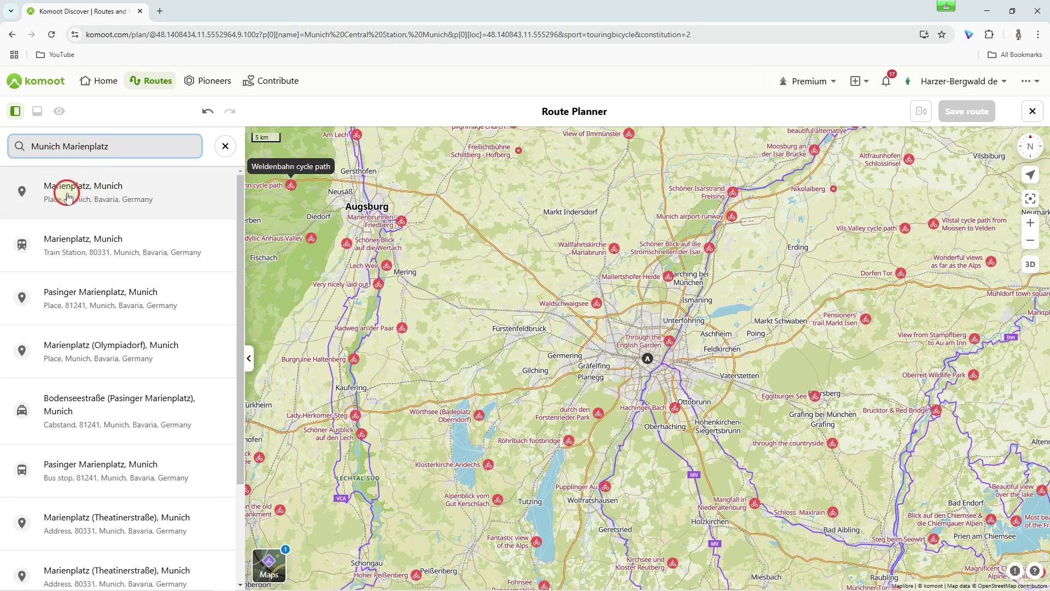
click(65, 189)
click(642, 307)
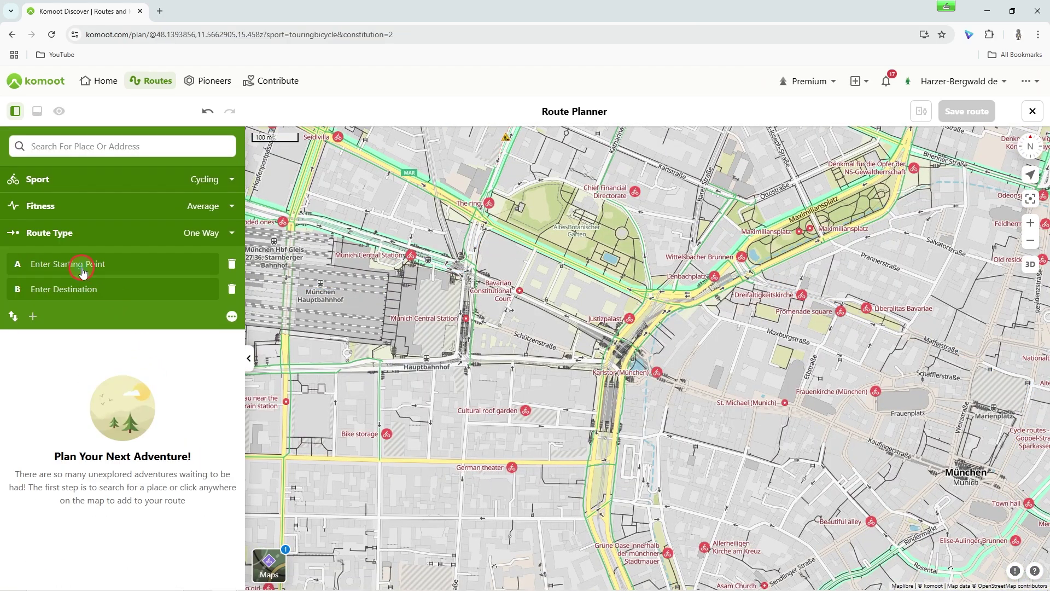
Set Munich Central Station as start point A via place search
click(82, 268)
click(65, 142)
text(Munic)
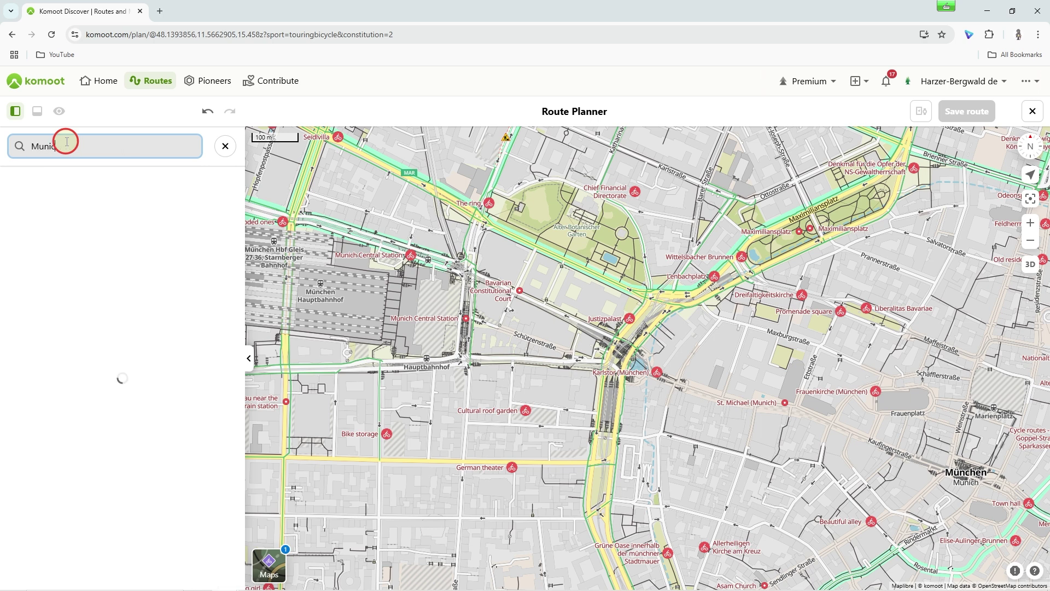
text(h Central station)
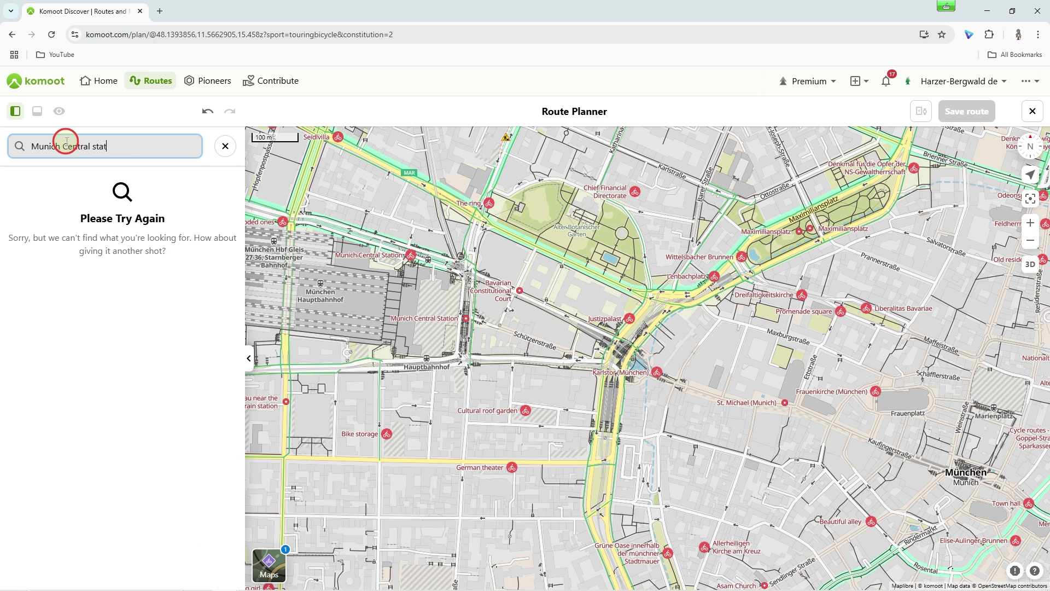
click(73, 192)
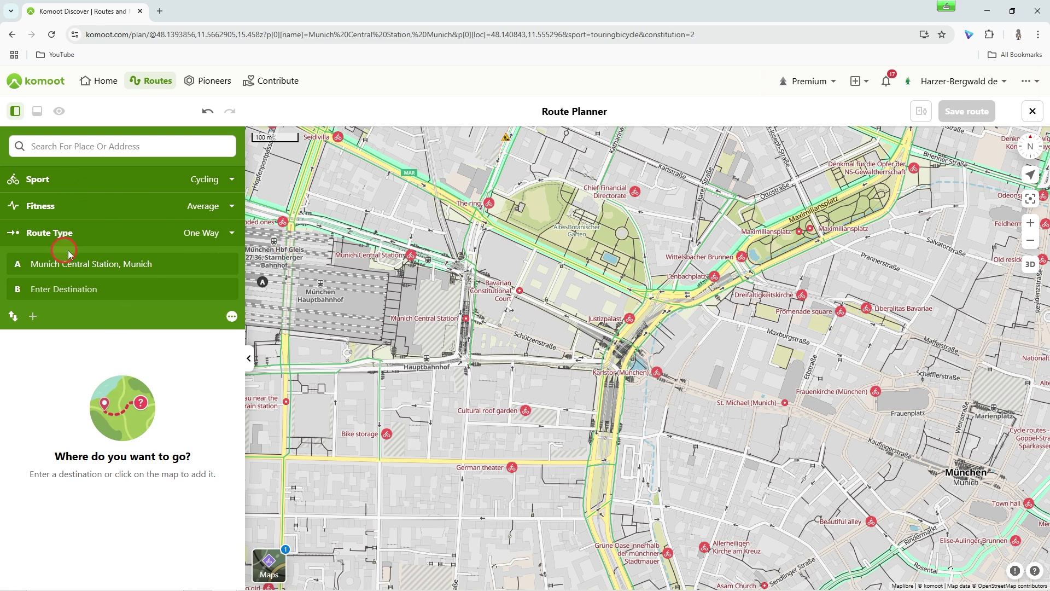
Add Marienplatz as destination B, then clear the route and pick a Hauptbahnhof map spot
click(73, 286)
click(74, 149)
text(Munich Marienpla)
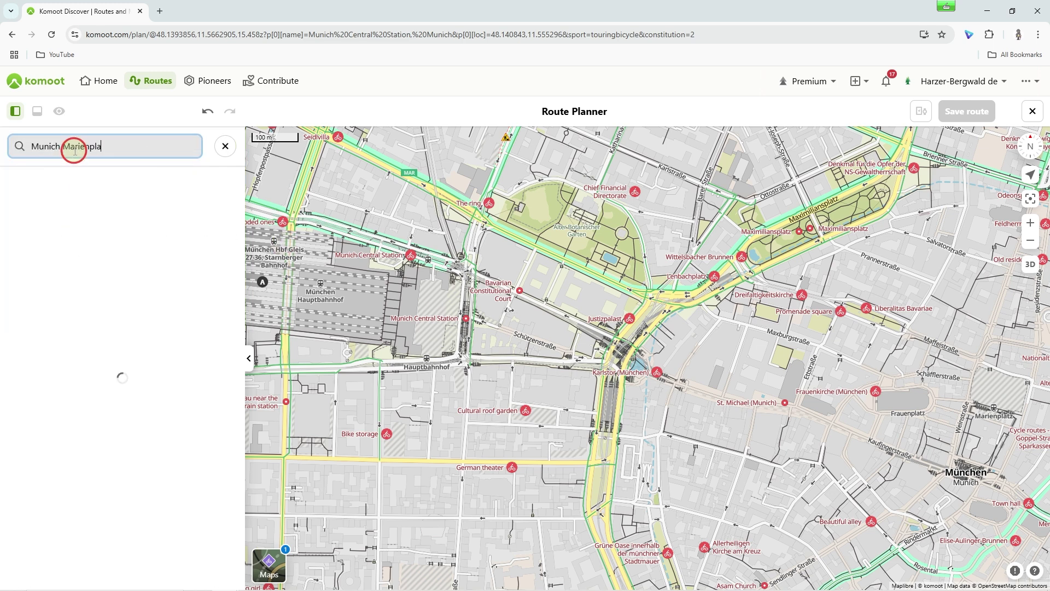
text(tz)
click(84, 189)
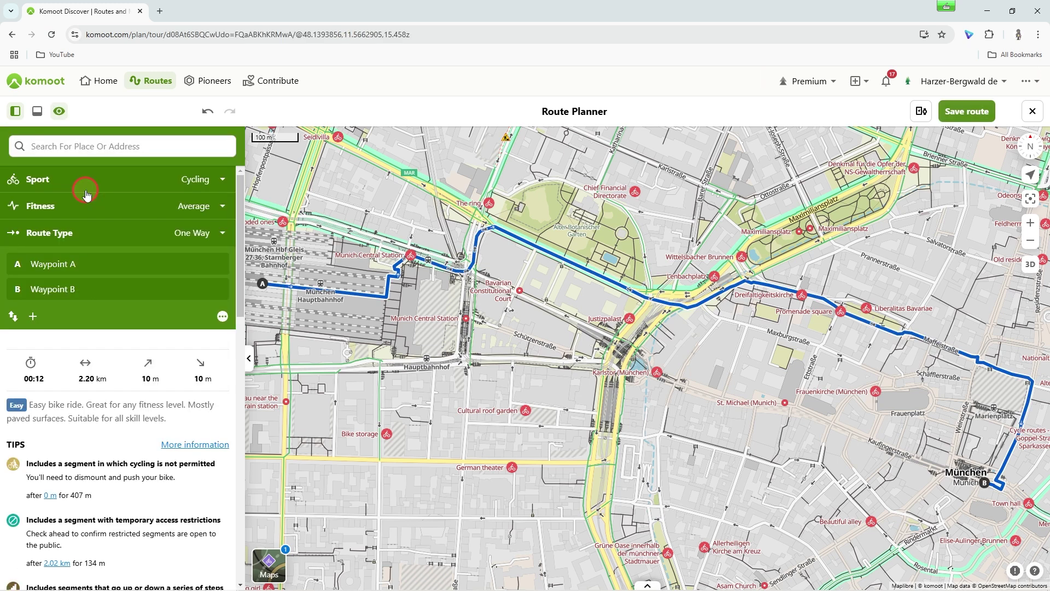
click(166, 272)
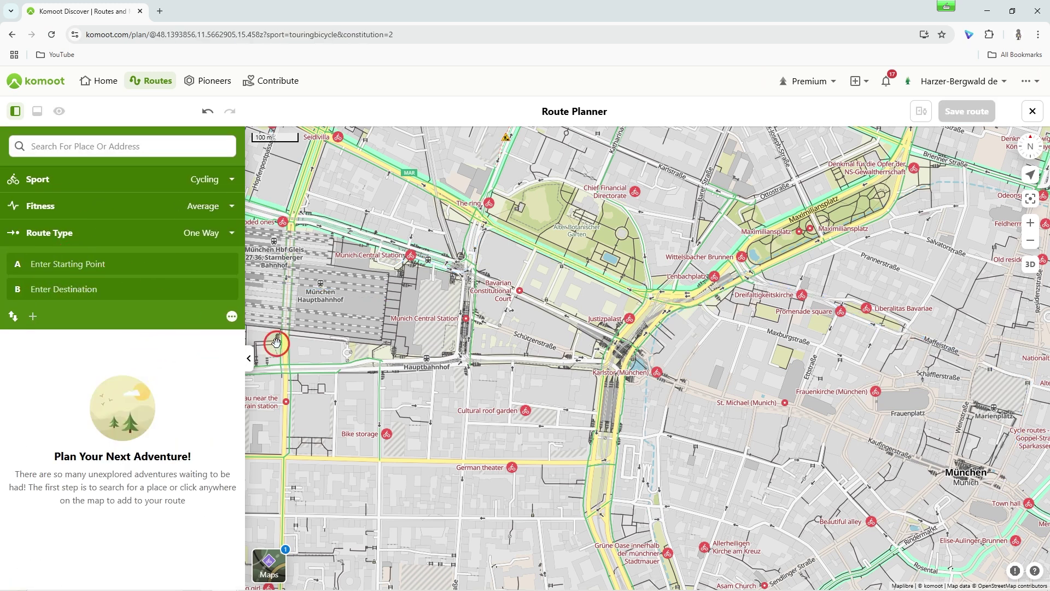
click(321, 285)
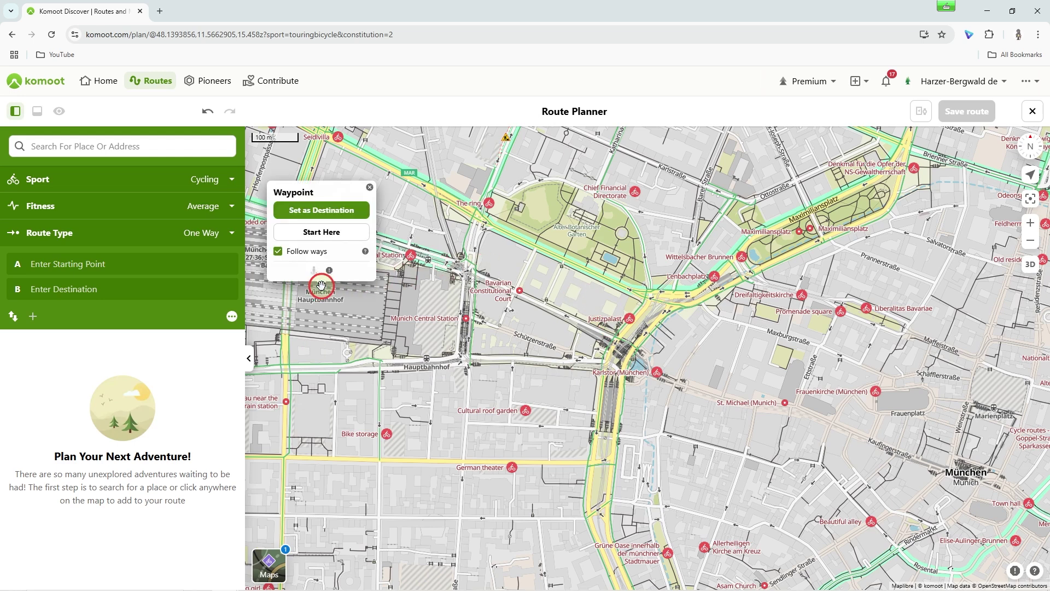
Start the route at the Hauptbahnhof map spot and end it at a Marienplatz map spot
click(313, 237)
click(312, 235)
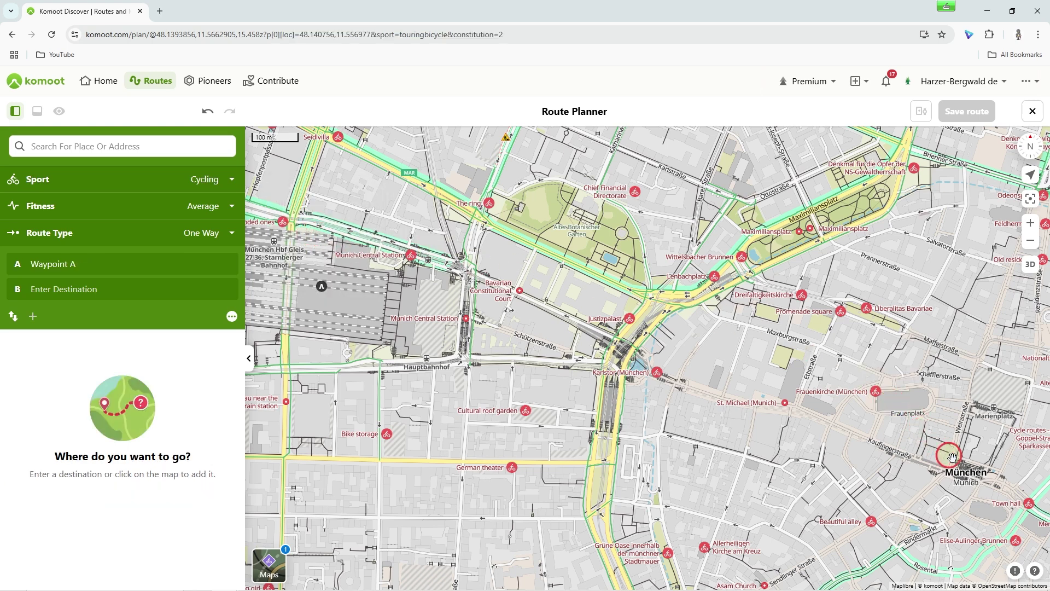
click(995, 412)
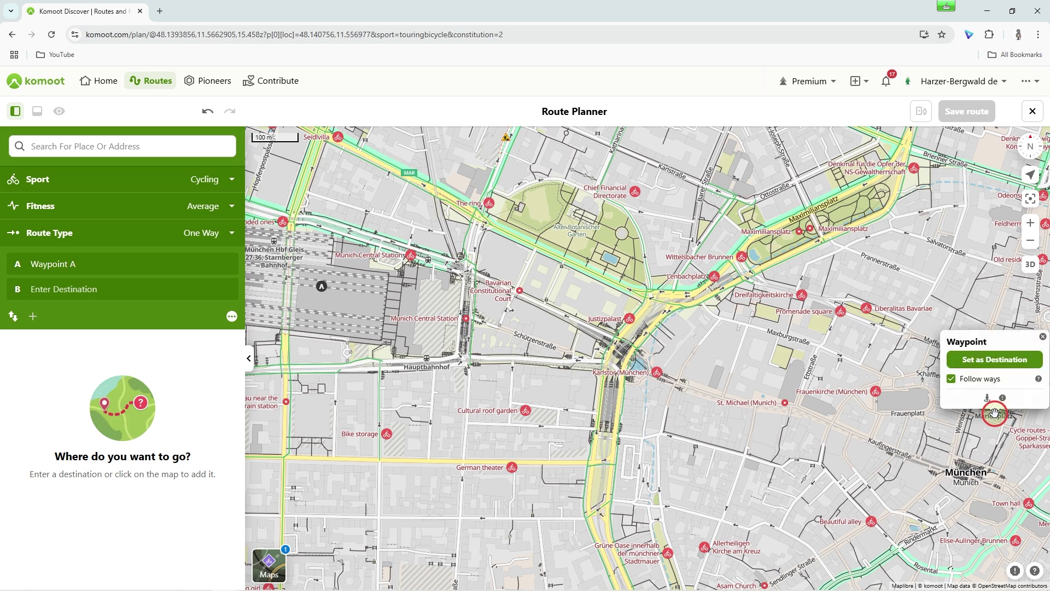
click(982, 361)
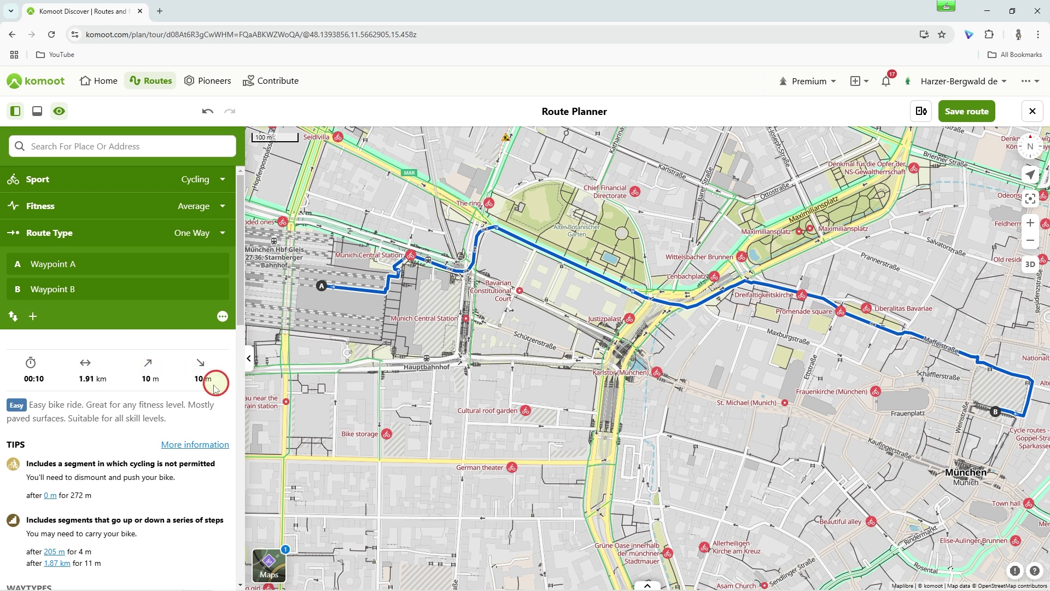
Scroll through the route's Waytypes, Surfaces and Weather, then show the elevation profile
scroll(140, 405, down, 7)
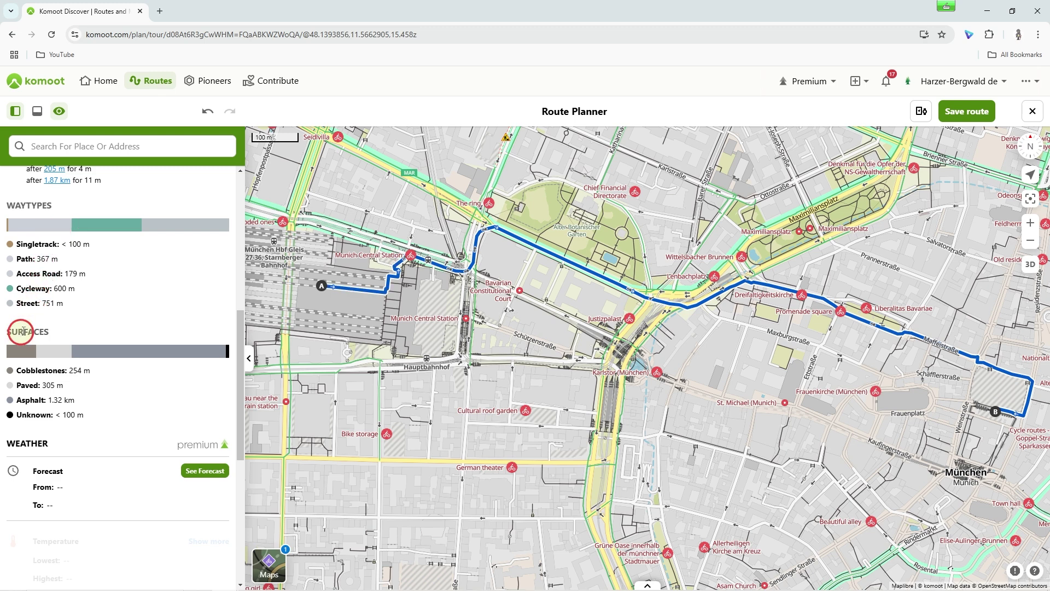
scroll(134, 374, down, 1)
scroll(135, 375, down, 3)
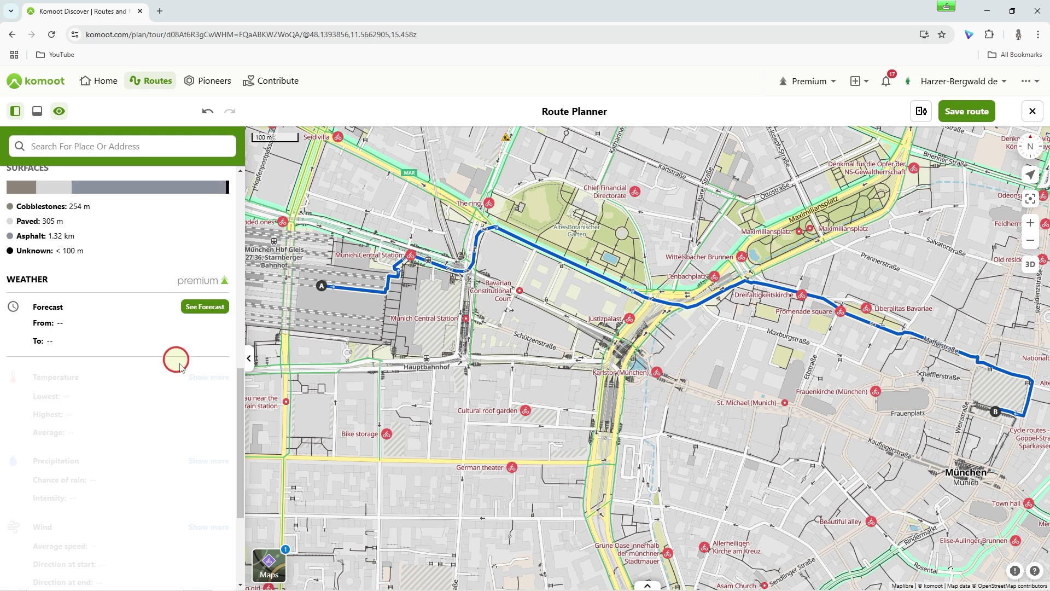
click(37, 111)
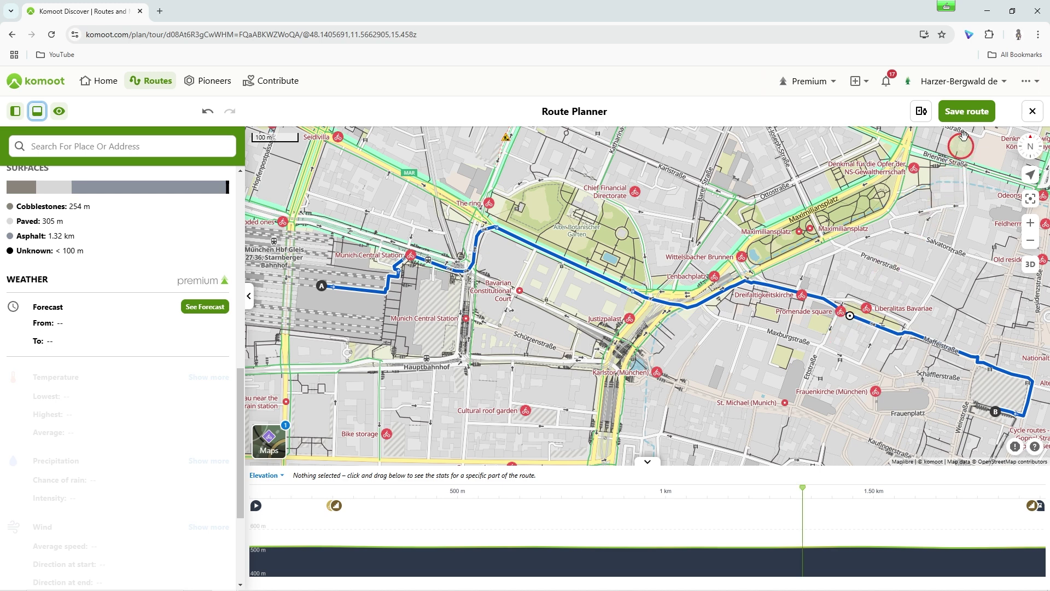
Save the route and name it 'Tutorial A to B'
click(967, 112)
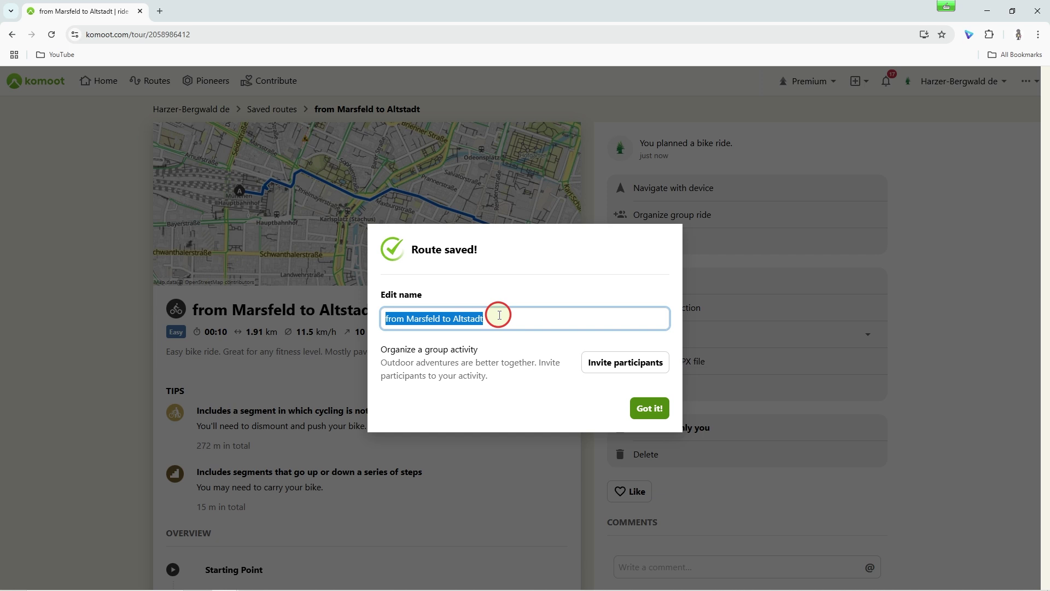
text(Tutorial A to B)
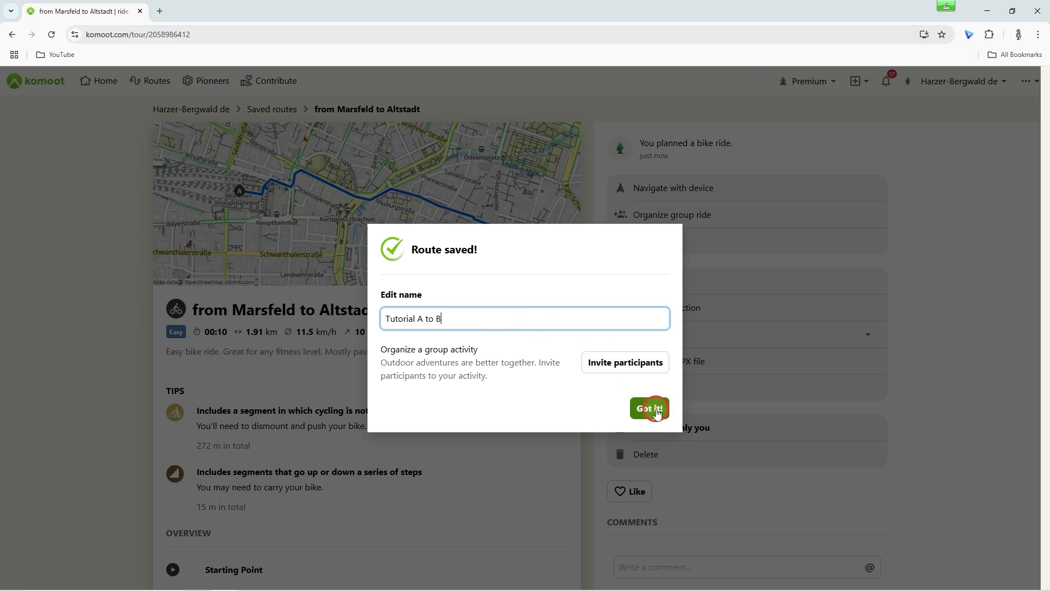
click(650, 408)
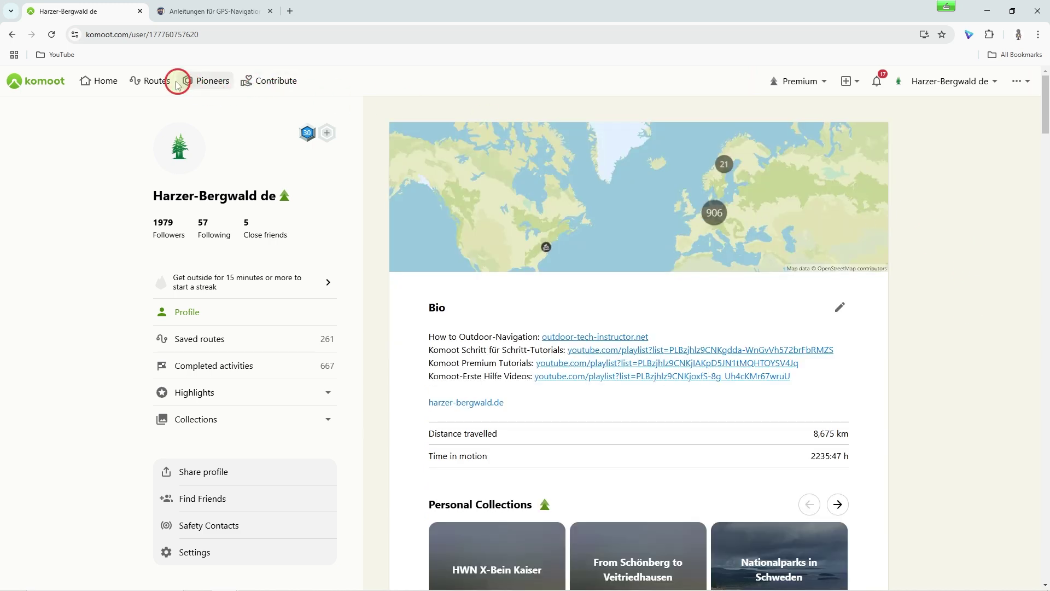
Start planning a new route from the discovery page, set to round trip
click(156, 82)
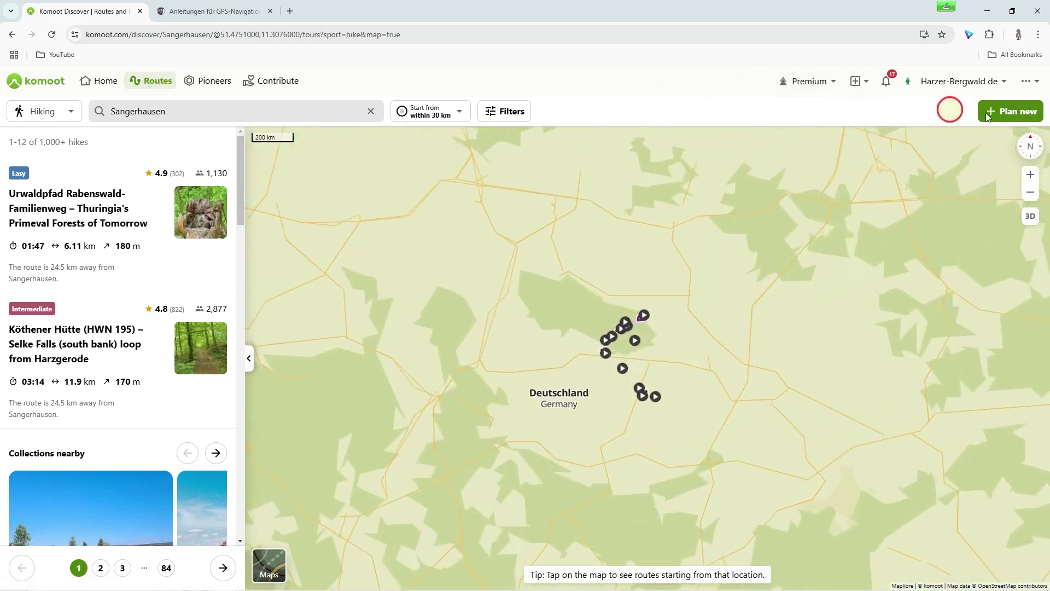
click(1010, 114)
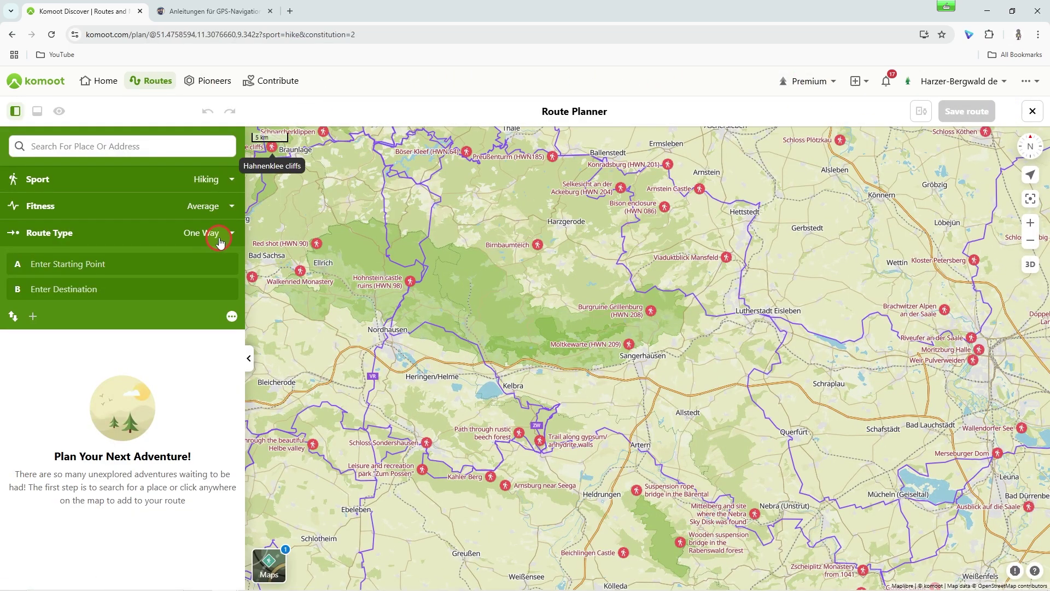
click(198, 235)
click(189, 264)
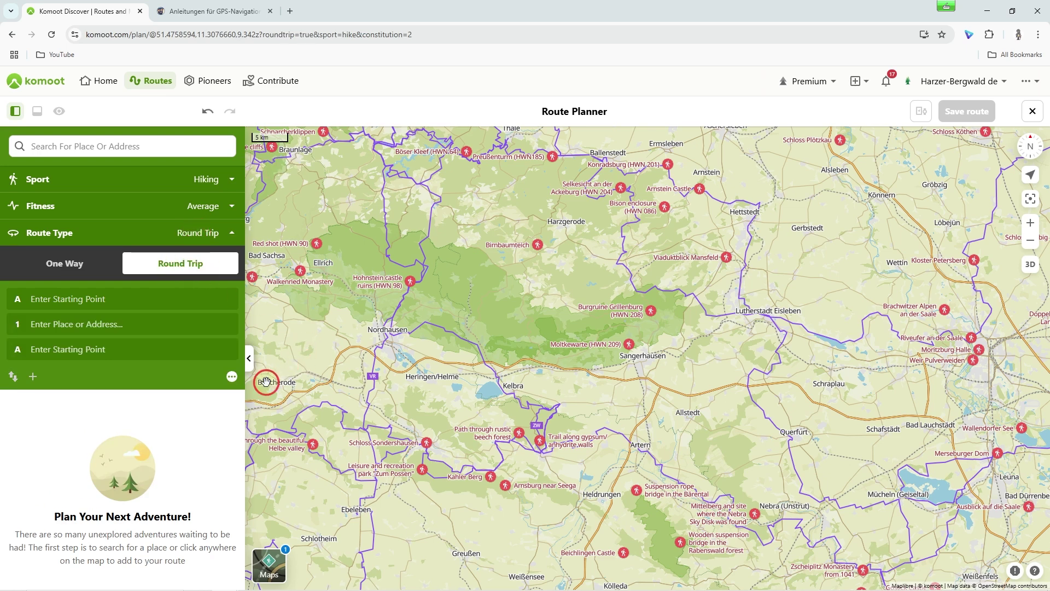
Set Munich Central Station as the route's starting point
click(43, 146)
text(Munich Central S)
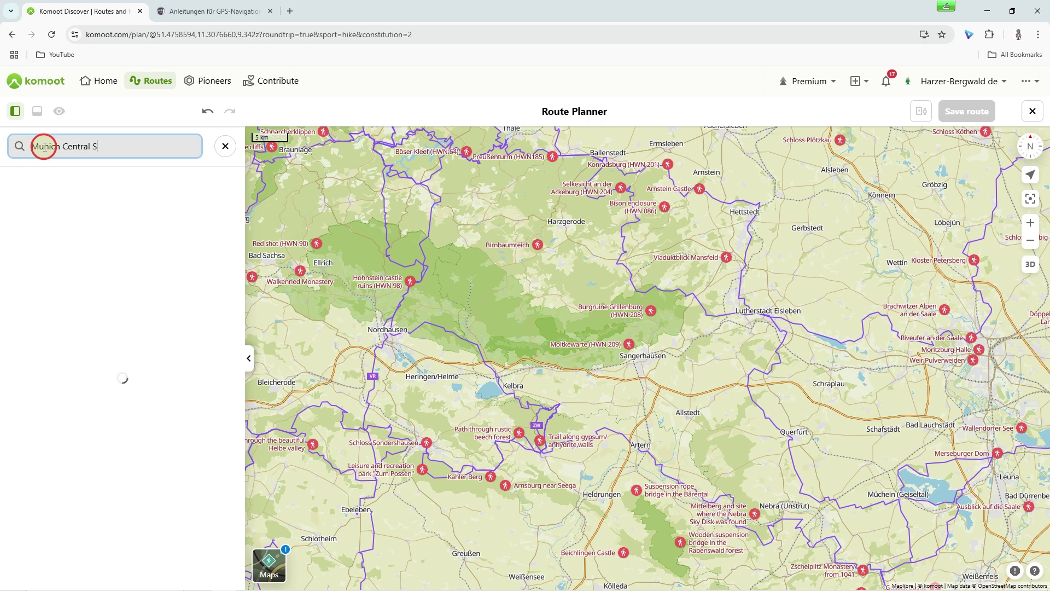
text(tationm)
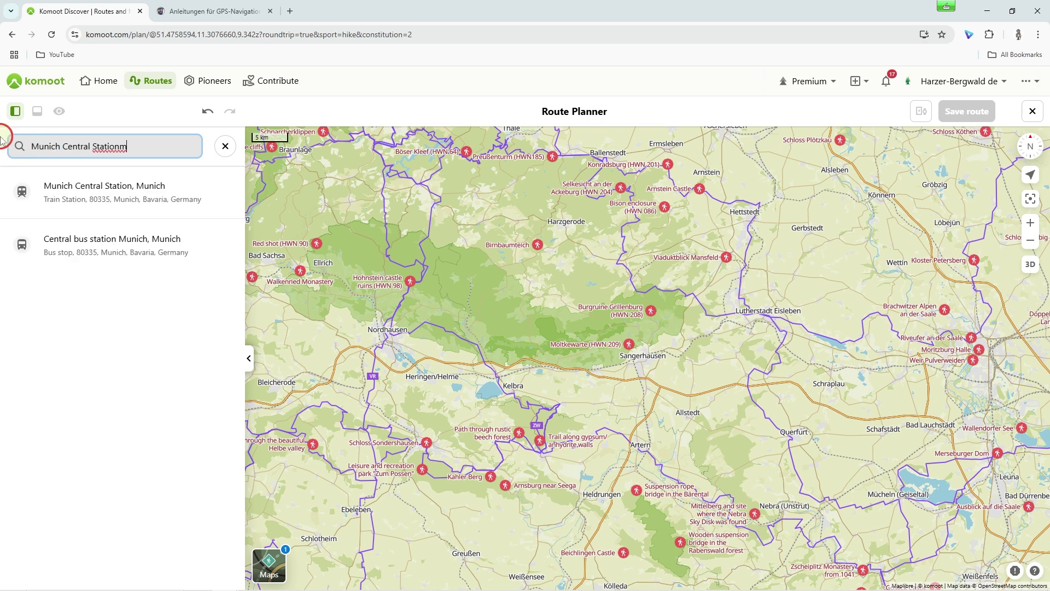
click(88, 186)
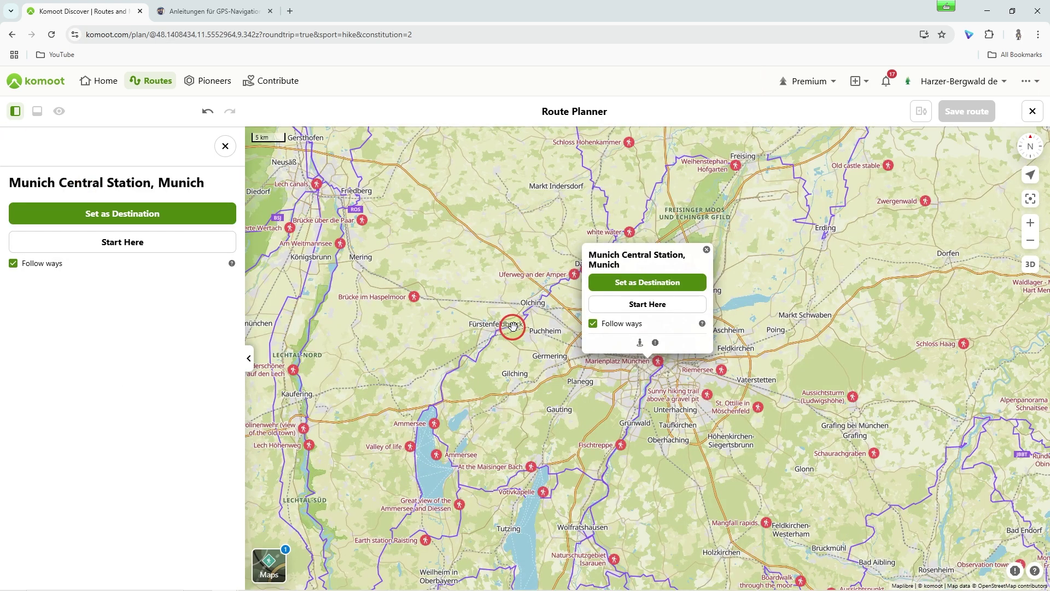
click(635, 303)
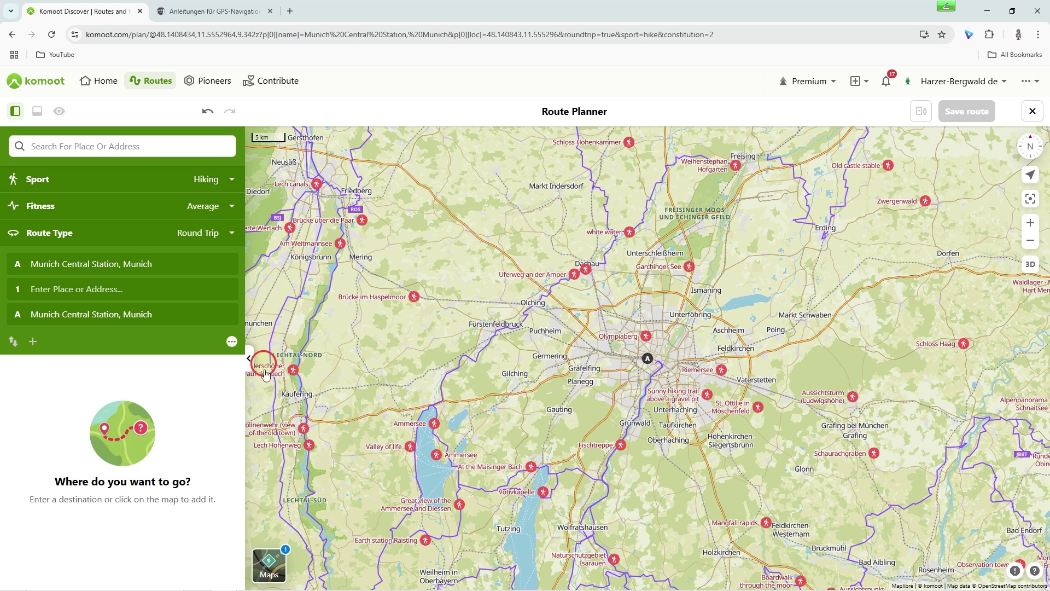
Make Marienplatz the destination, producing a 3.49 km round-trip hike
click(63, 145)
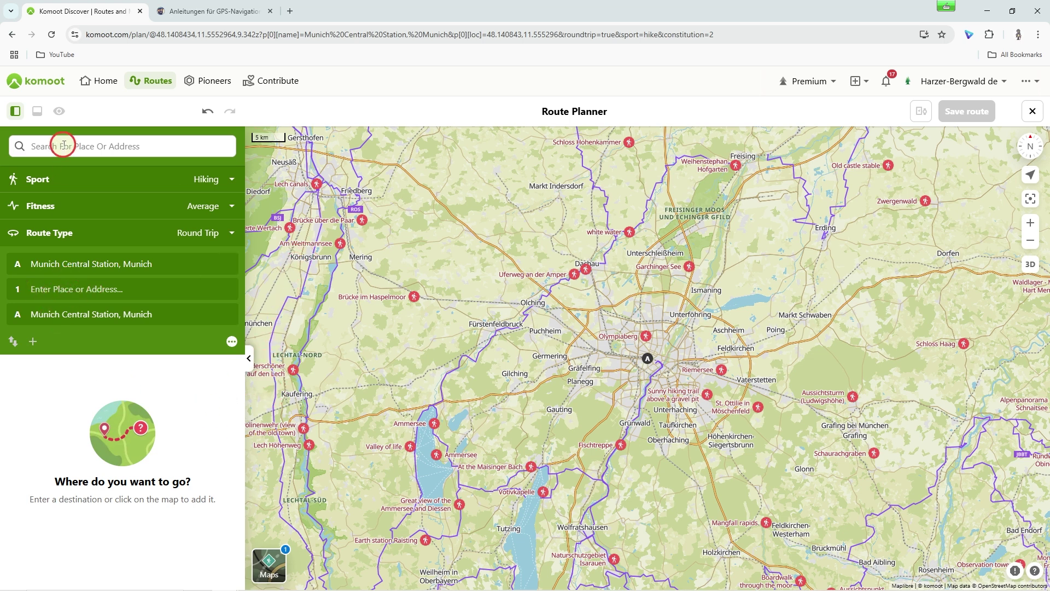
text(Munich)
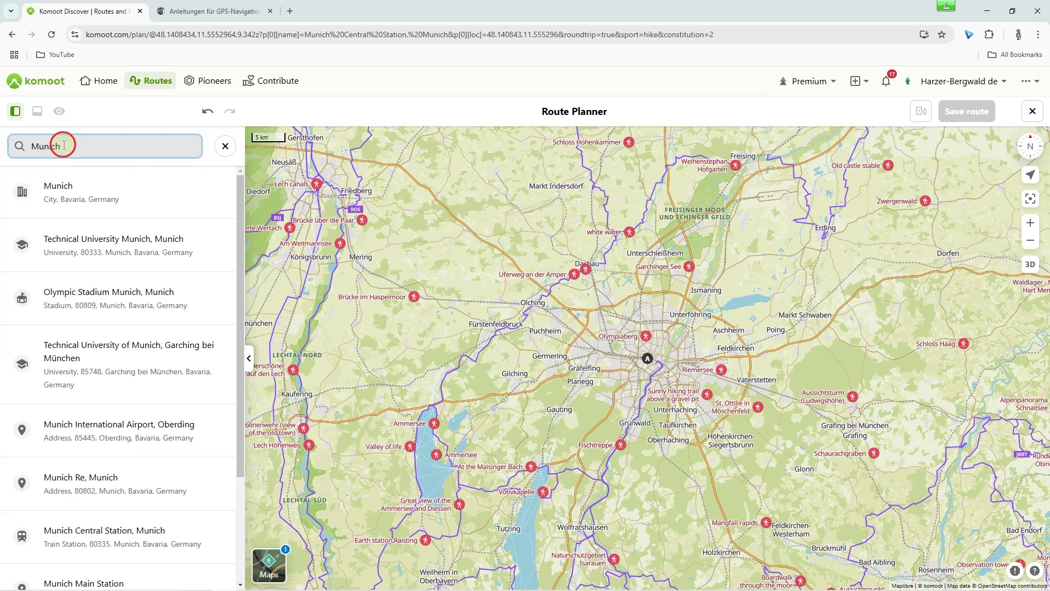
text( Marienplatz)
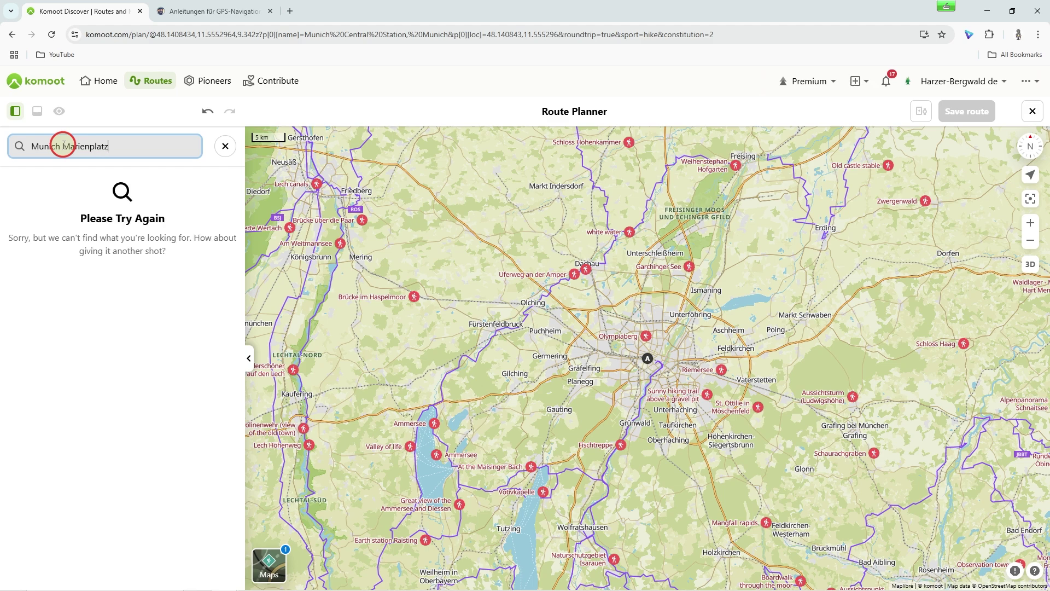
click(79, 192)
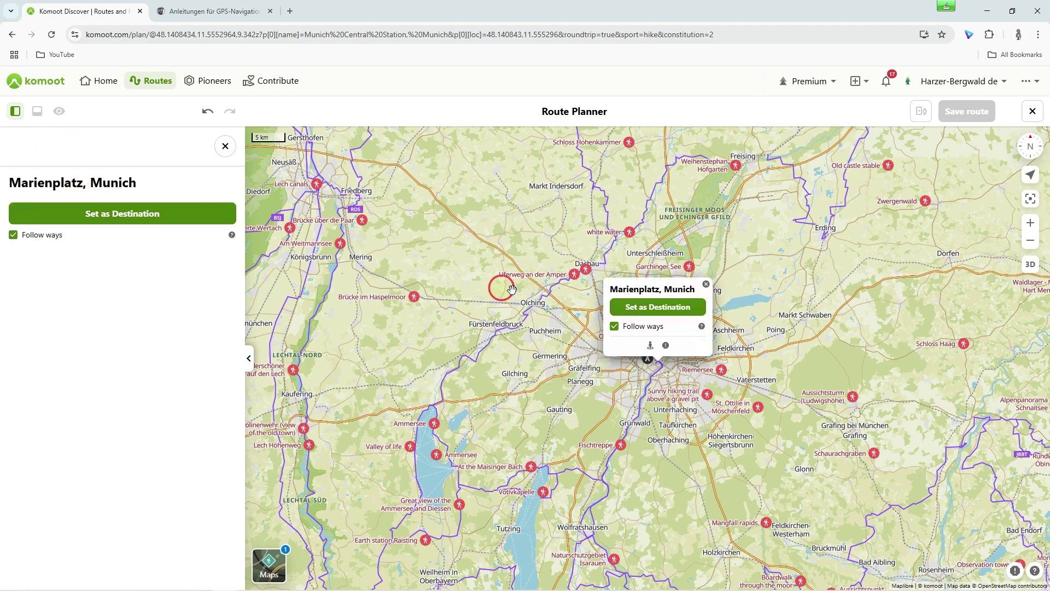
click(656, 309)
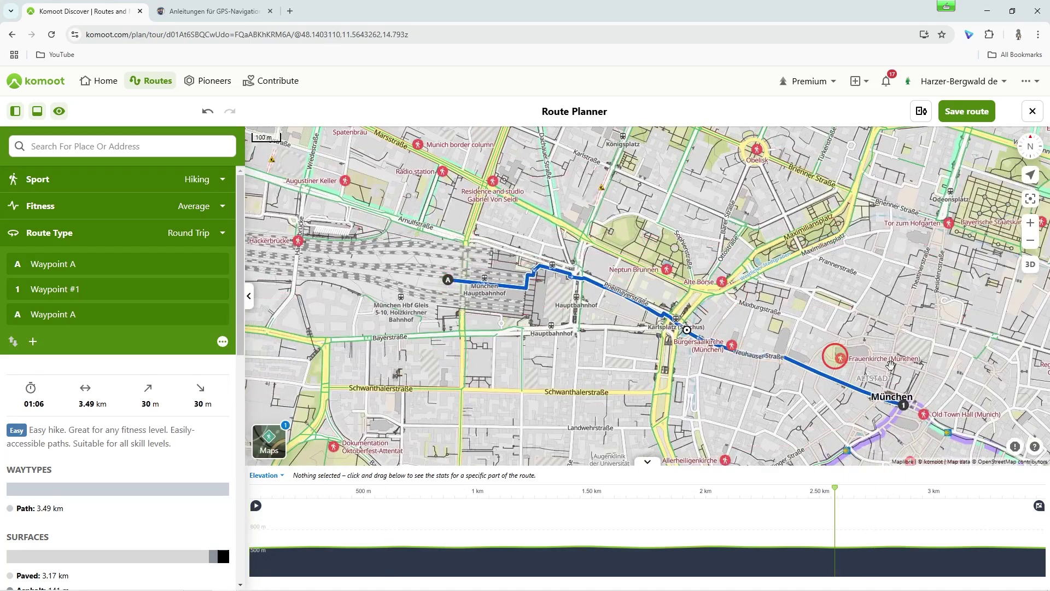
Include the Hofgarten (Dianatempel) highlight on the route, making it 4.86 km
drag(902, 418, 622, 286)
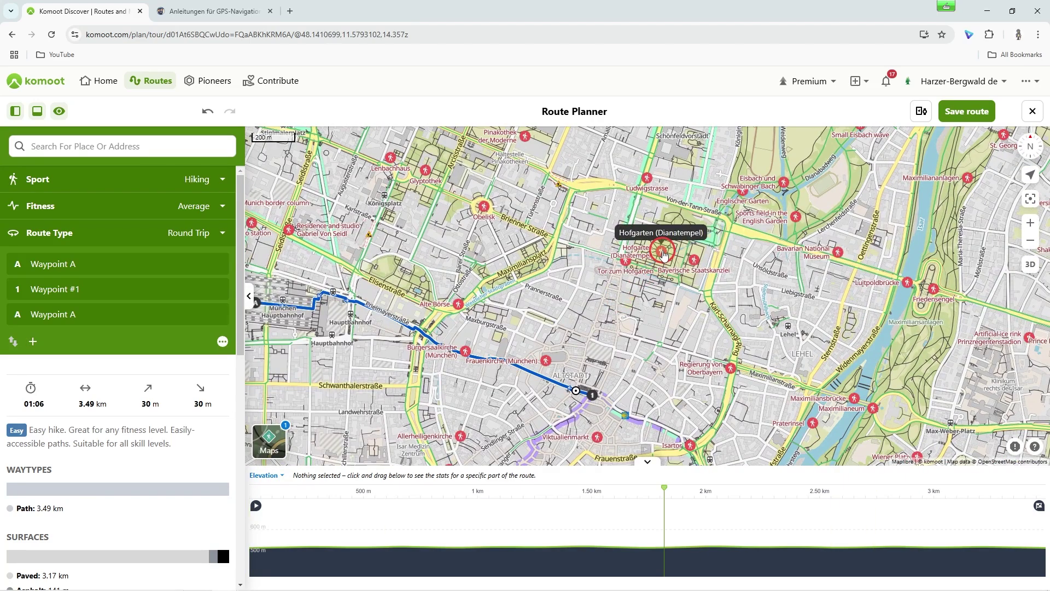
click(663, 253)
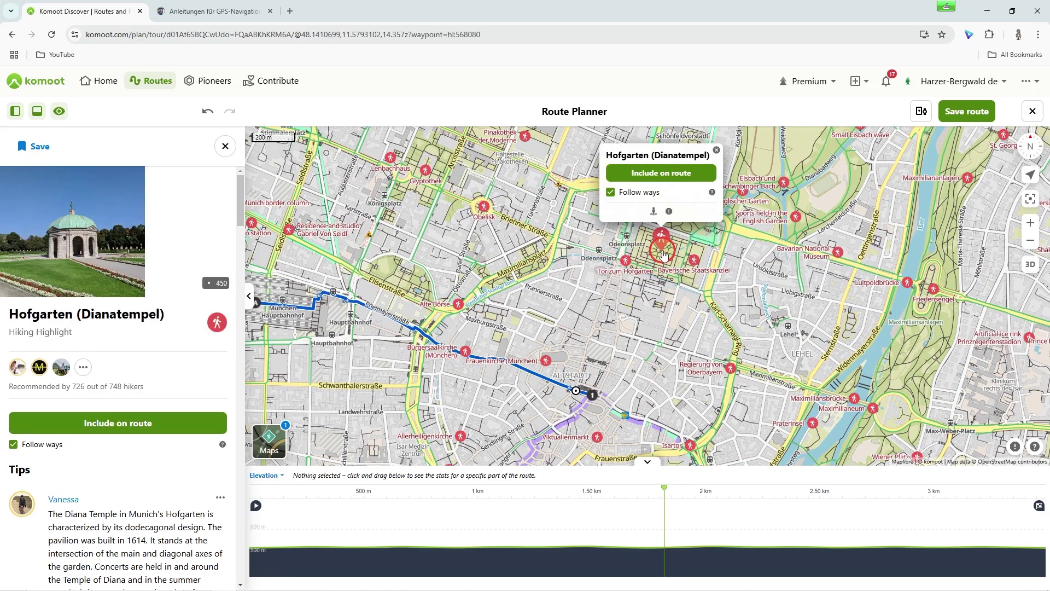
click(641, 174)
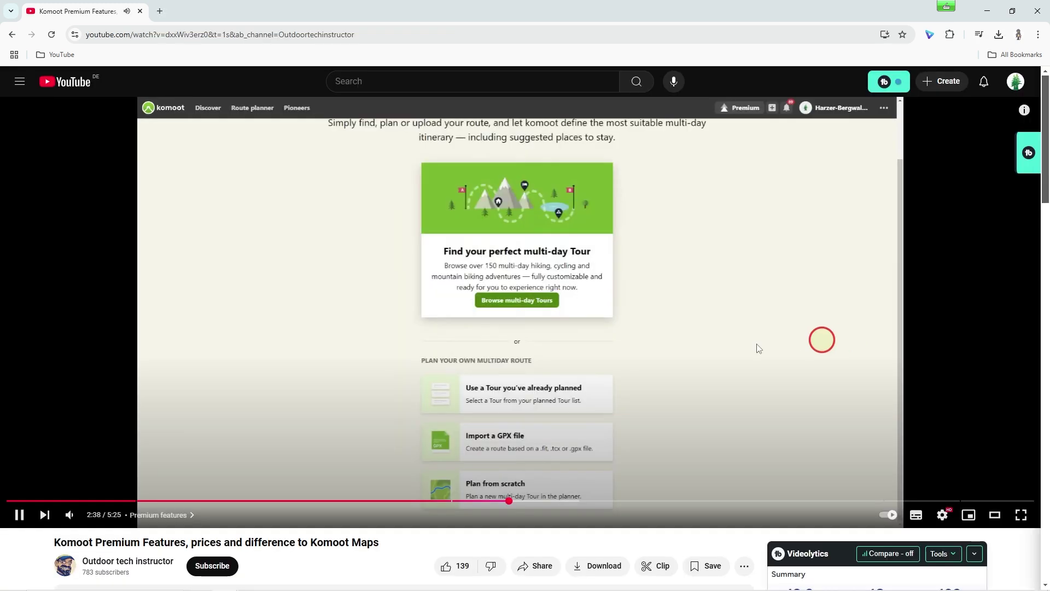
Subscribe to the video's channel with All notifications, then scroll toward the comments
scroll(405, 394, down, 1)
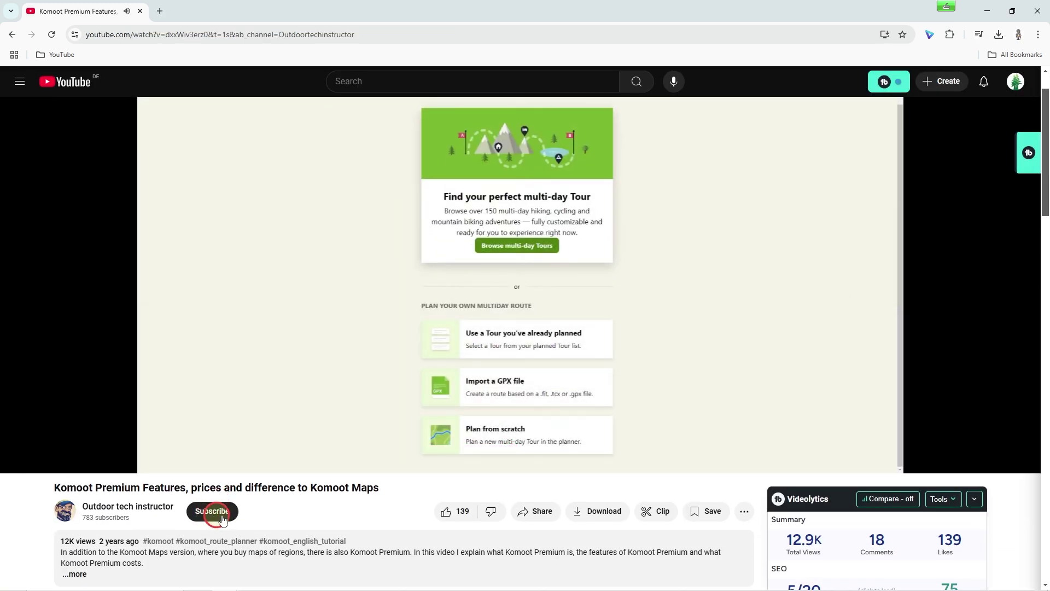
click(212, 517)
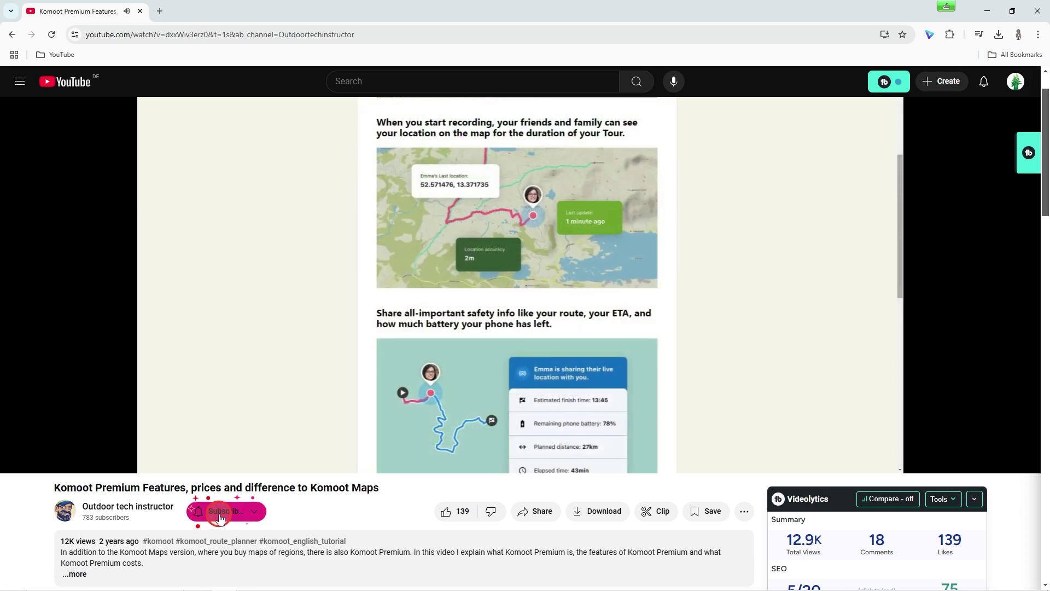
click(250, 511)
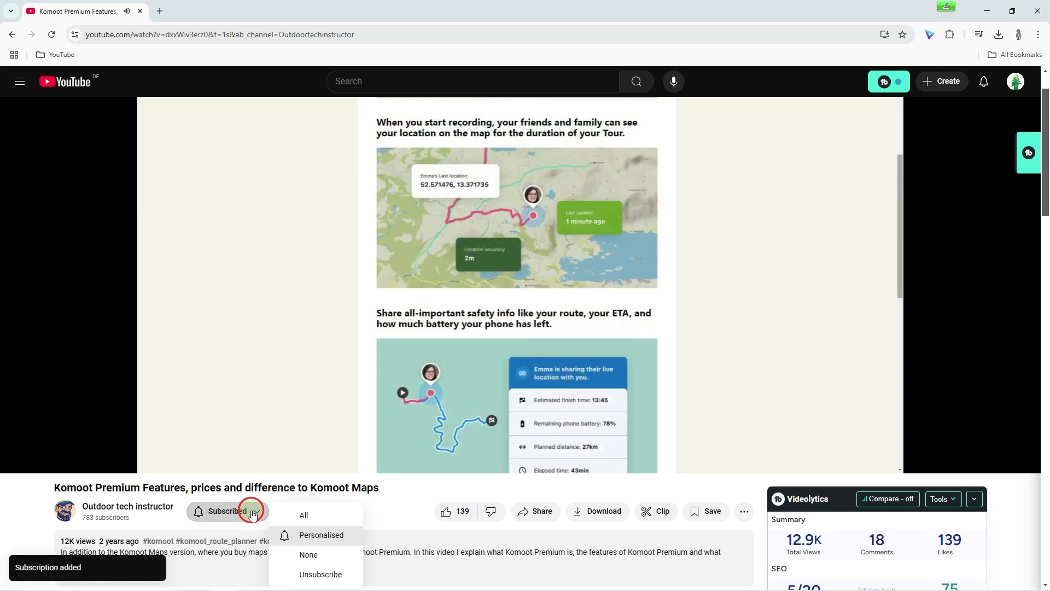
click(304, 516)
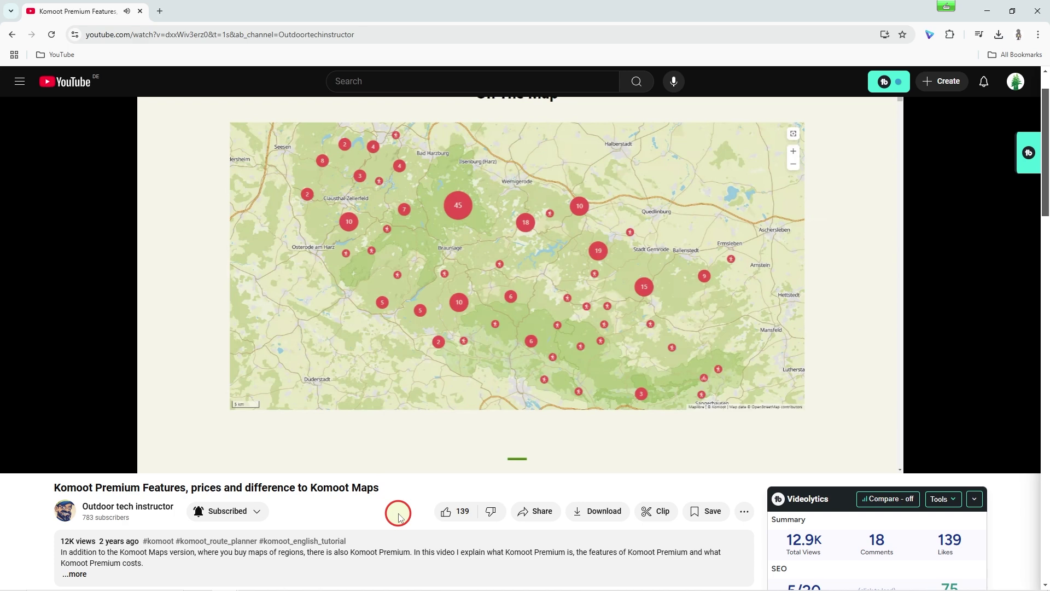
scroll(391, 492, down, 6)
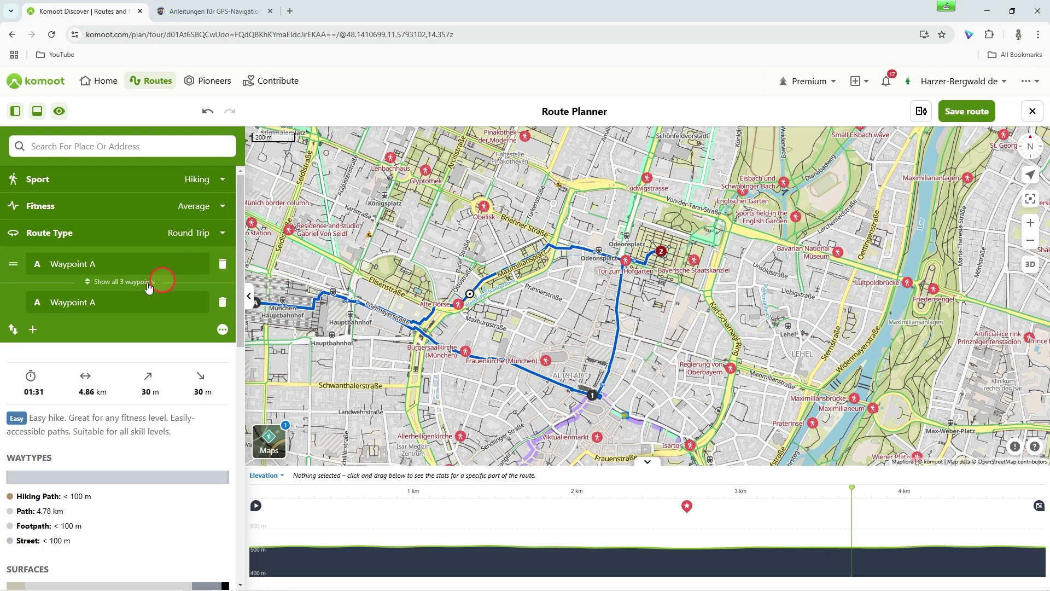
Reorder the three waypoints so Hofgarten (Dianatempel) sits in start slot A
click(91, 282)
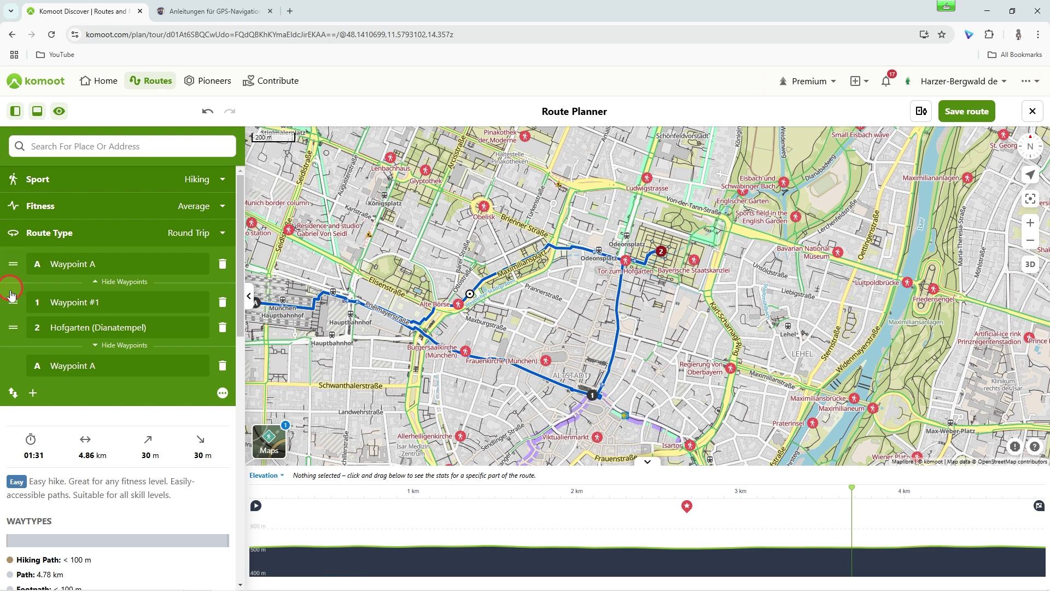
drag(14, 309, 339, 356)
mouse_move(36, 327)
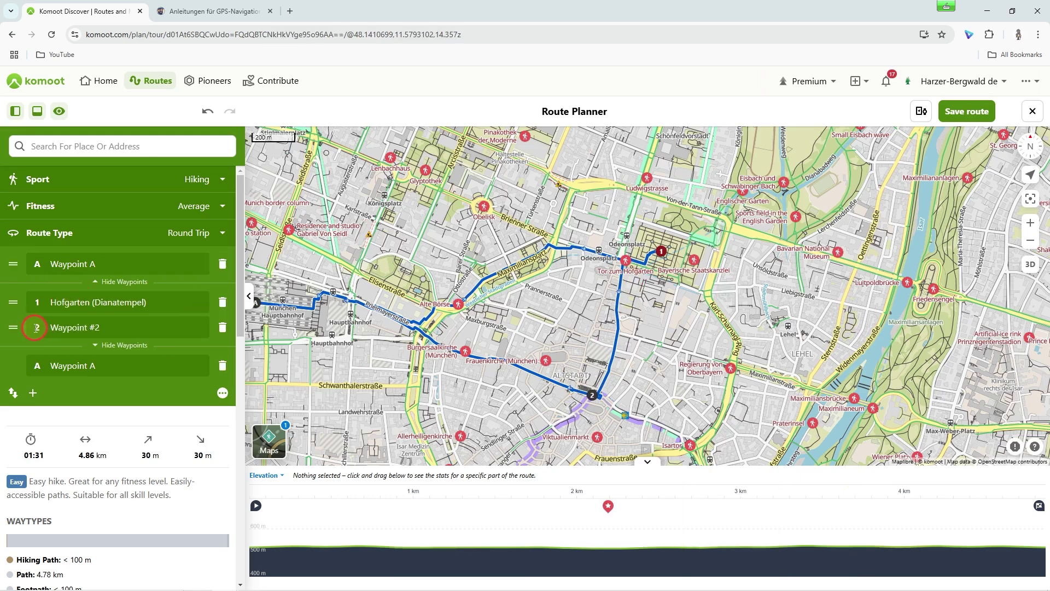
drag(14, 326, 15, 300)
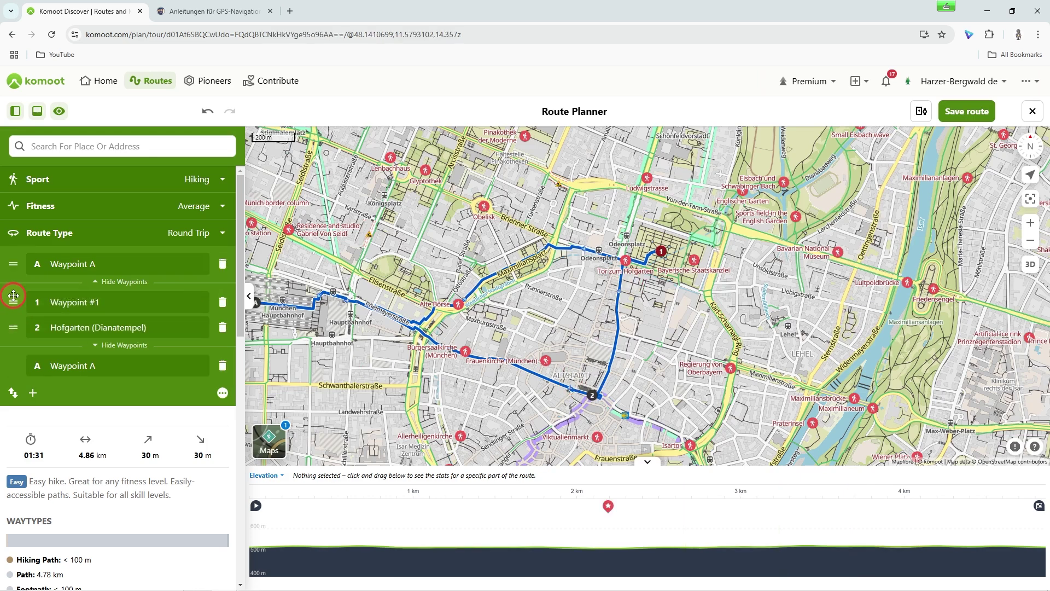
mouse_move(88, 327)
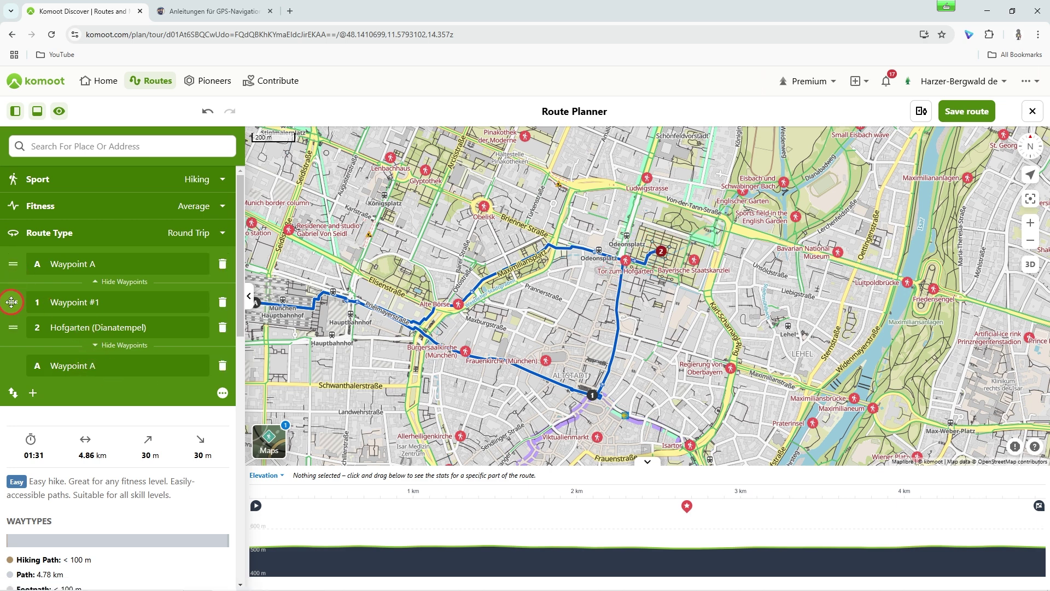
drag(12, 323, 12, 266)
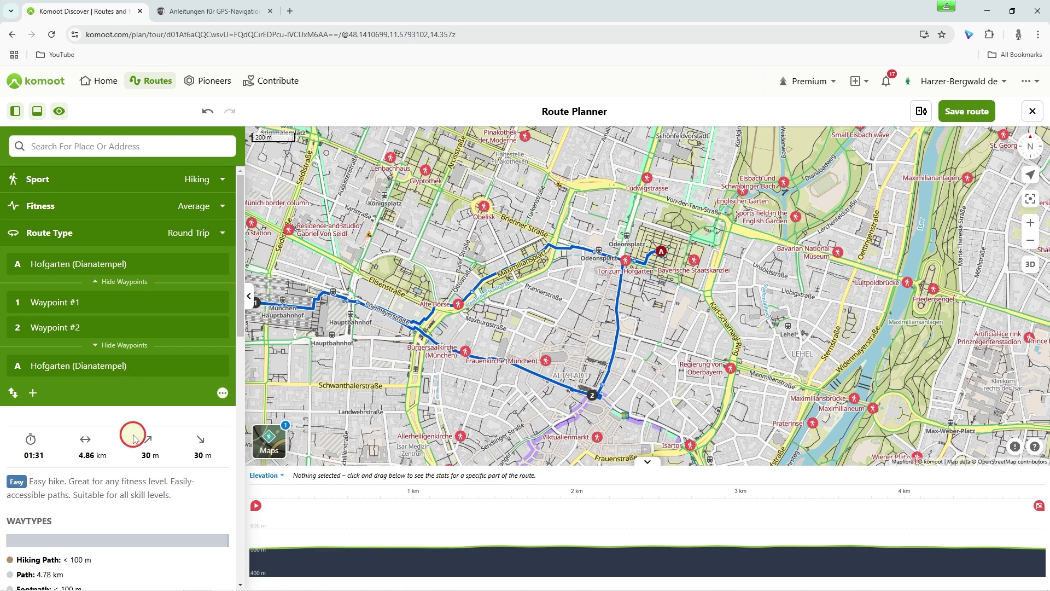
scroll(129, 427, down, 3)
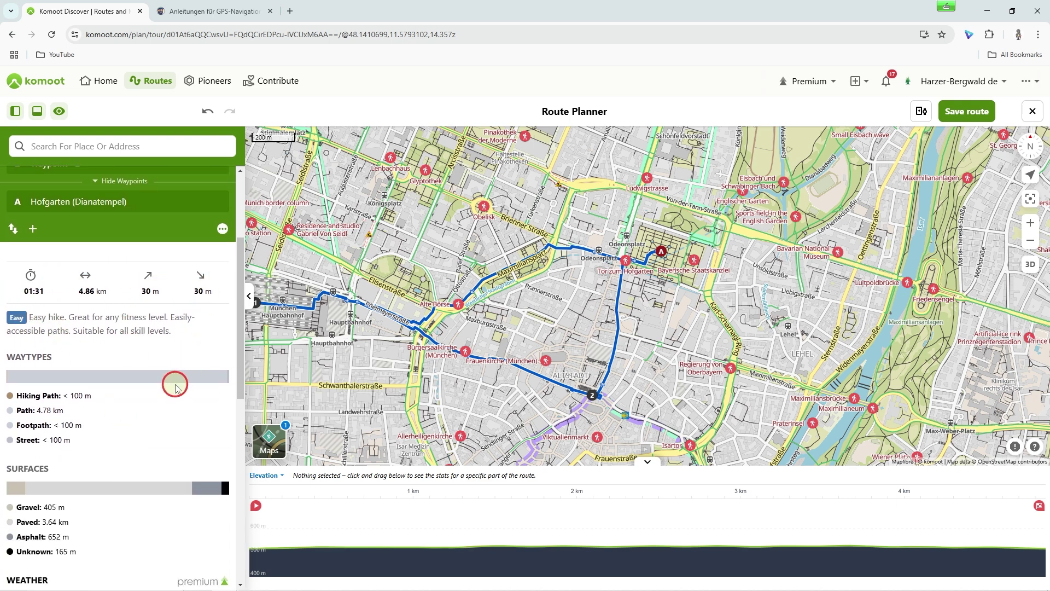
scroll(171, 383, down, 3)
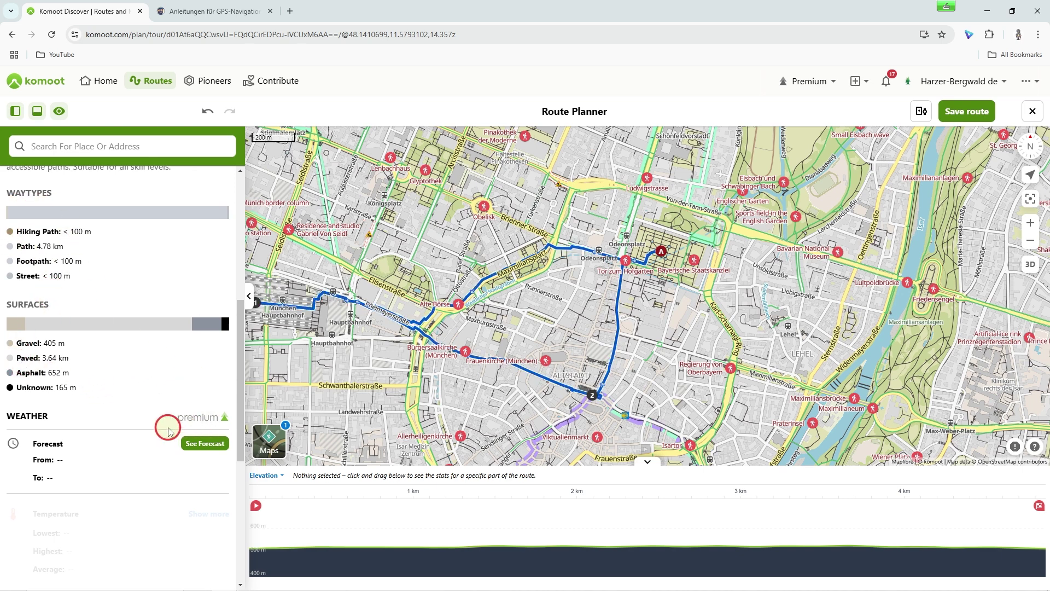
Save the Hofgarten hike and start editing its name in the Route saved dialog
scroll(159, 421, down, 4)
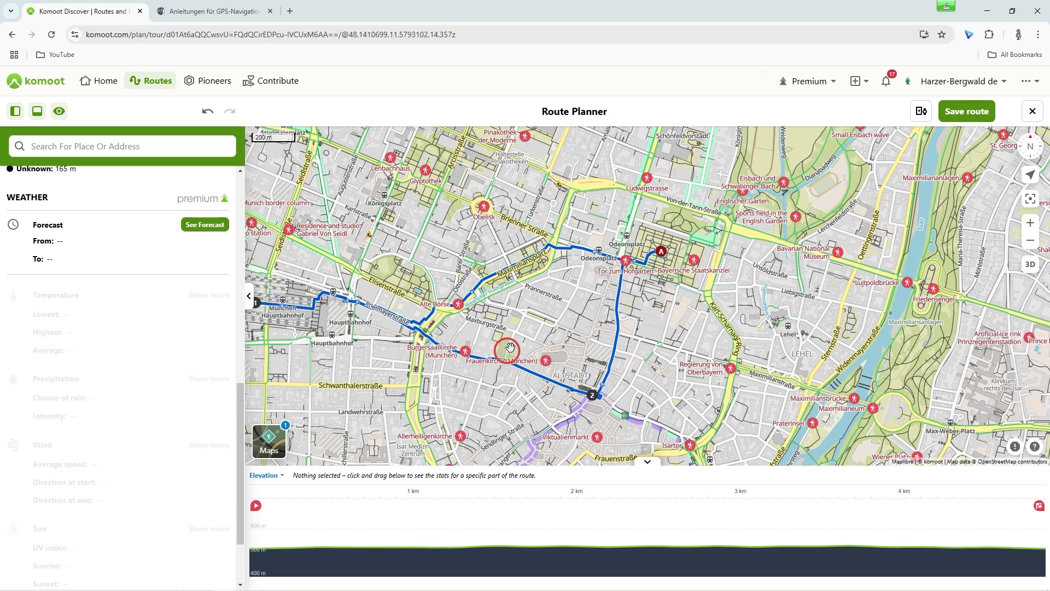
click(967, 112)
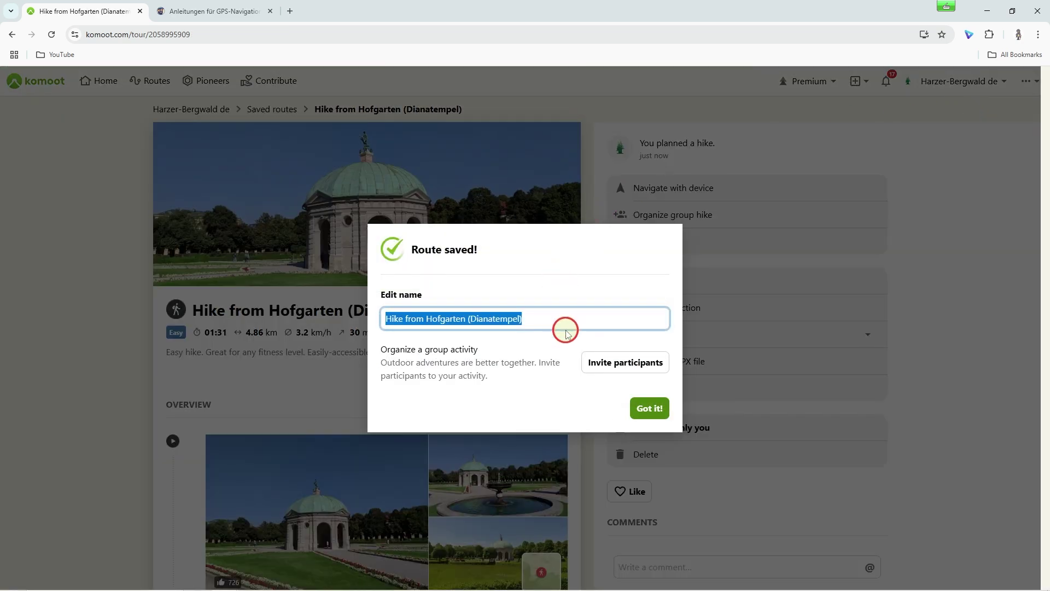
text(Ro)
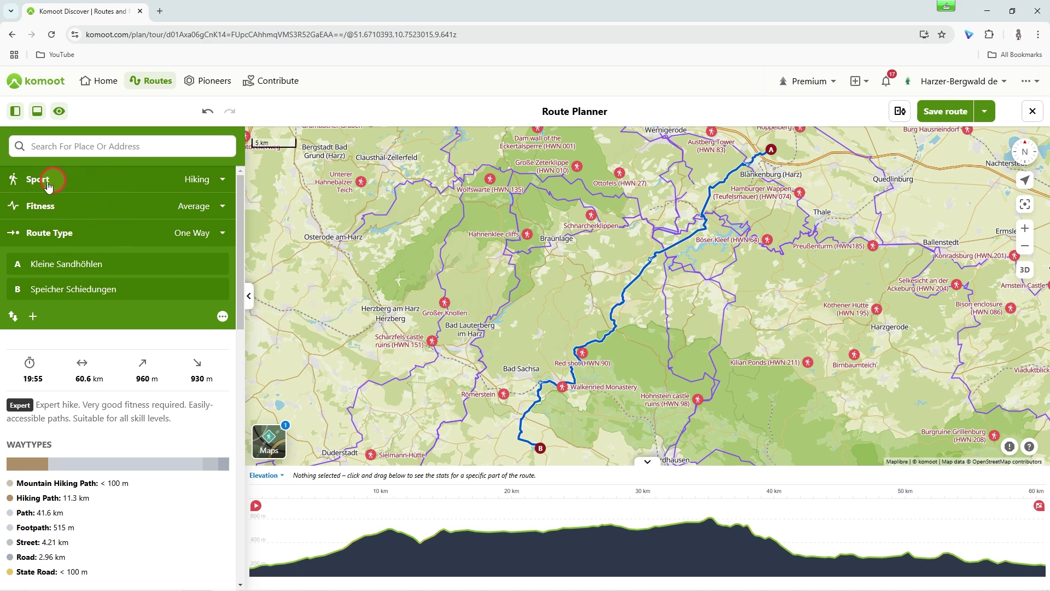
Switch the Harz route's sport to cycling with E-Bike checked
click(153, 185)
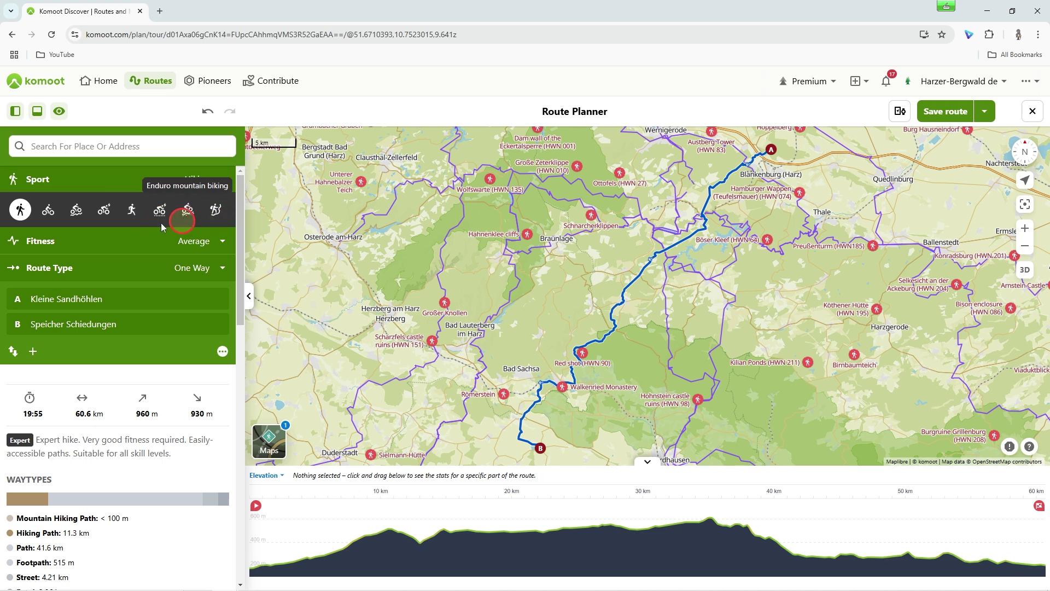
click(49, 212)
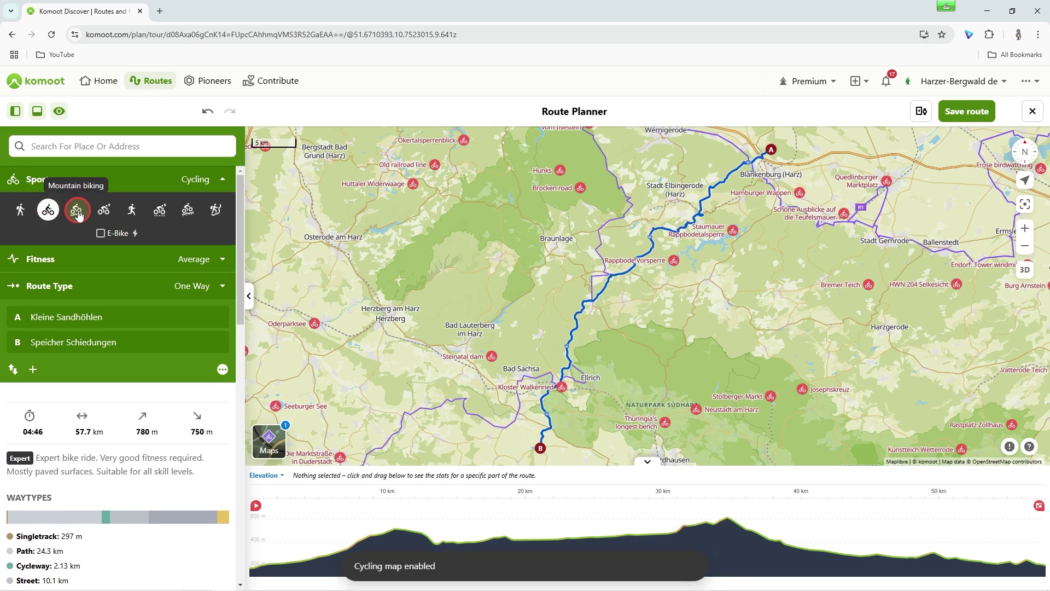
click(101, 234)
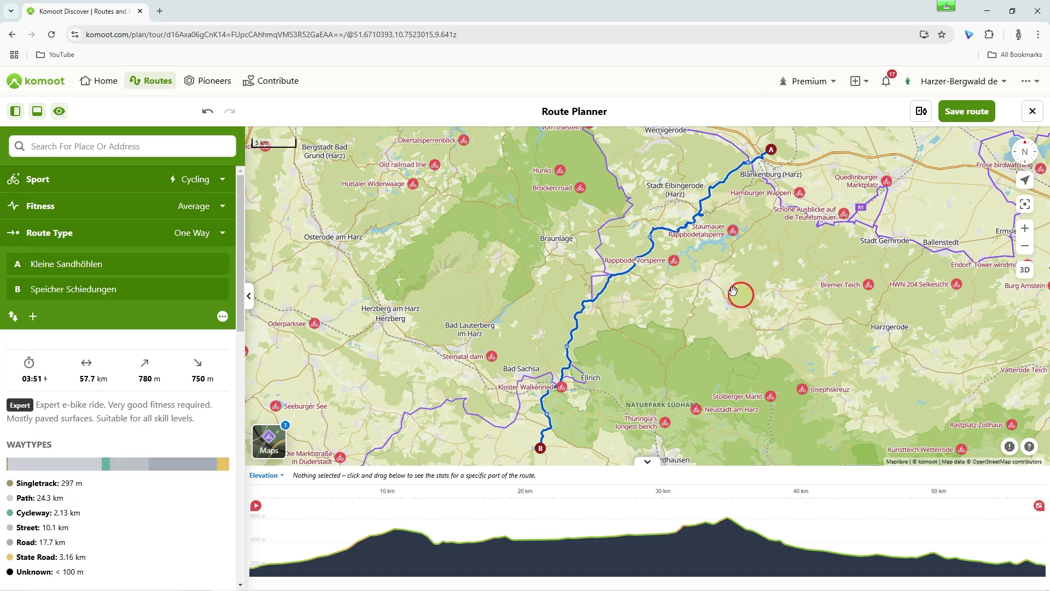
Try mountain, road, gravel and enduro biking, then return to e-bike cycling (57.7 km, 3:51)
click(169, 181)
click(76, 212)
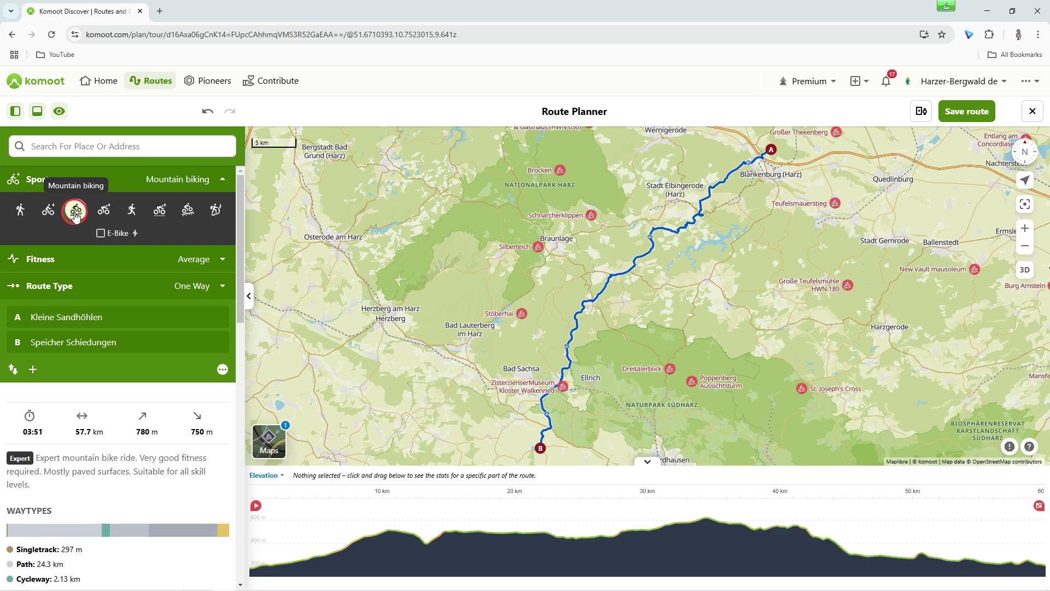
click(104, 213)
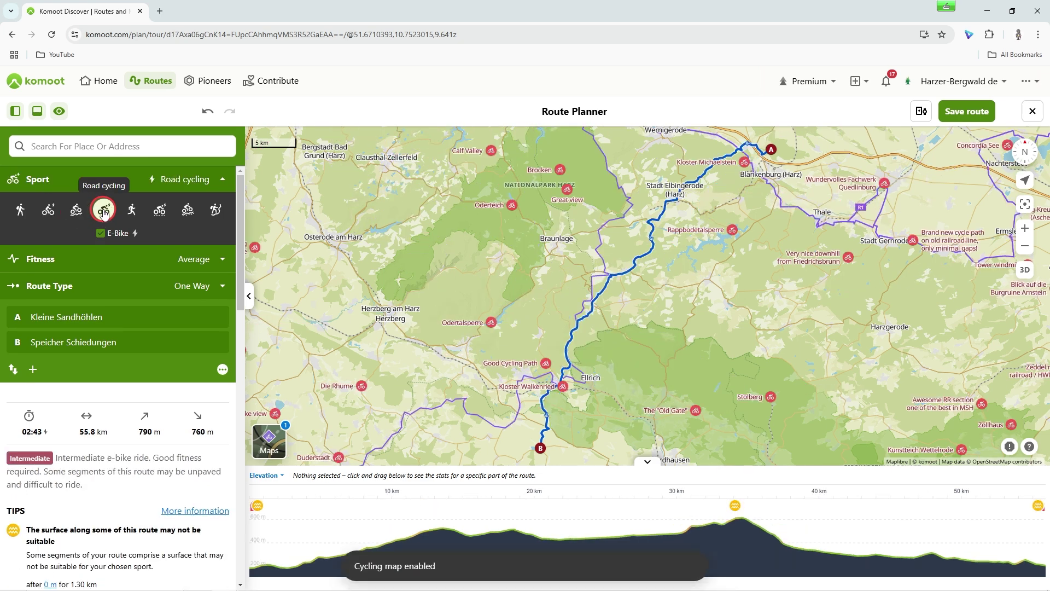
click(159, 213)
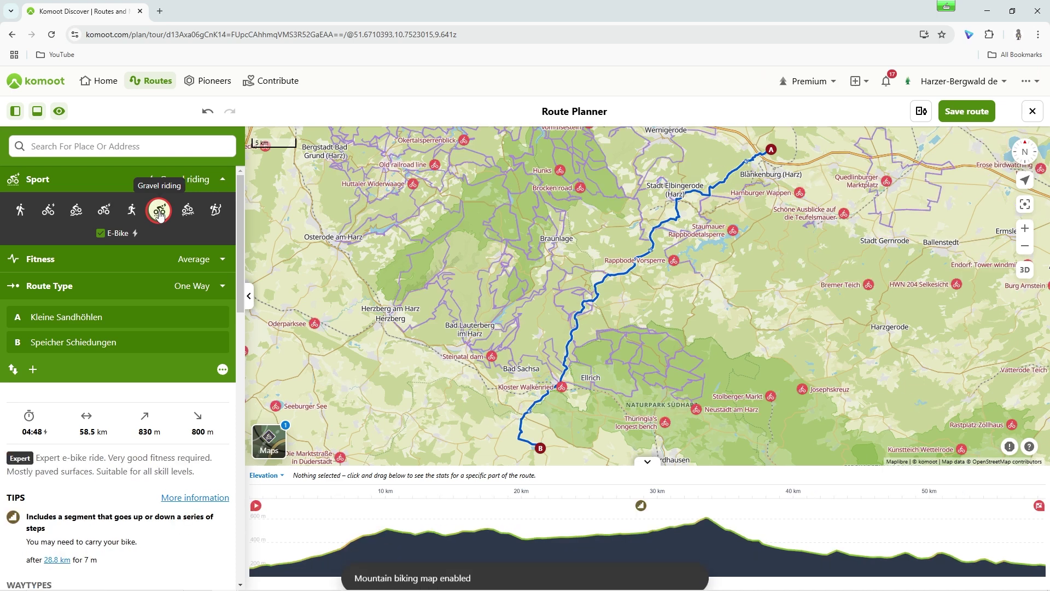
click(186, 217)
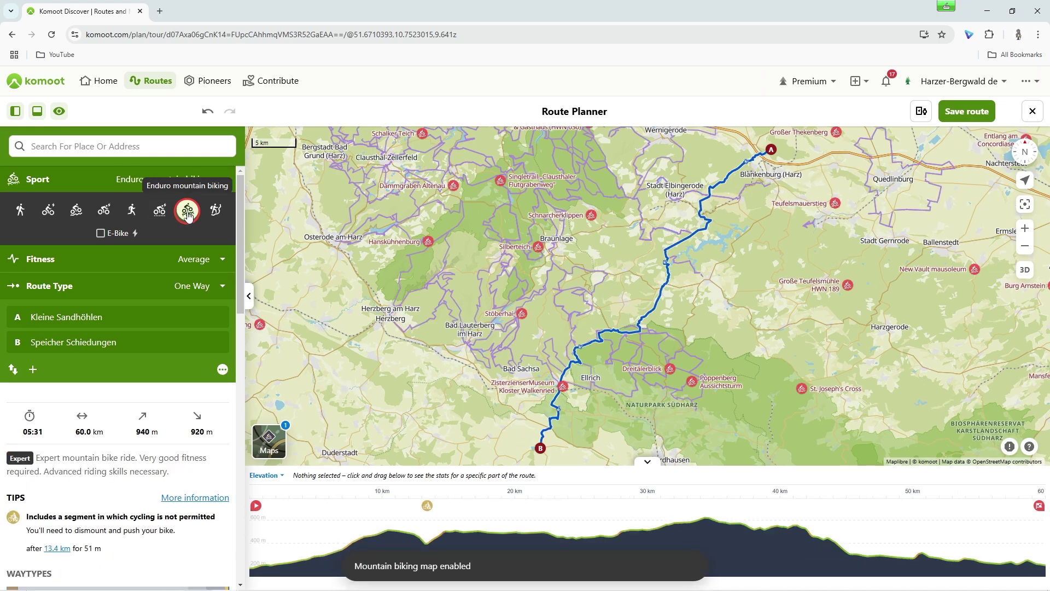
click(76, 209)
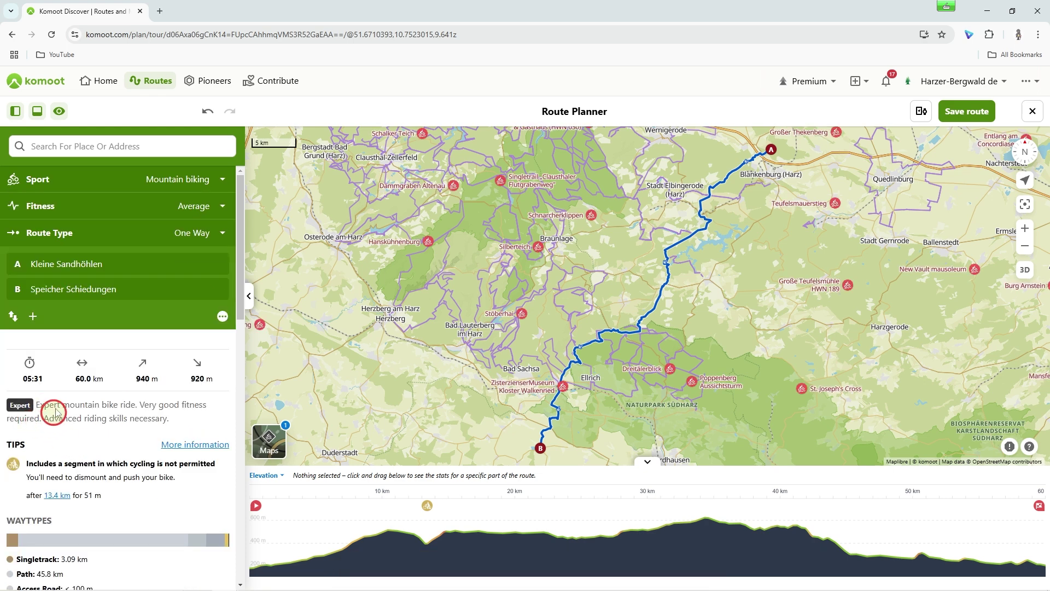
click(192, 181)
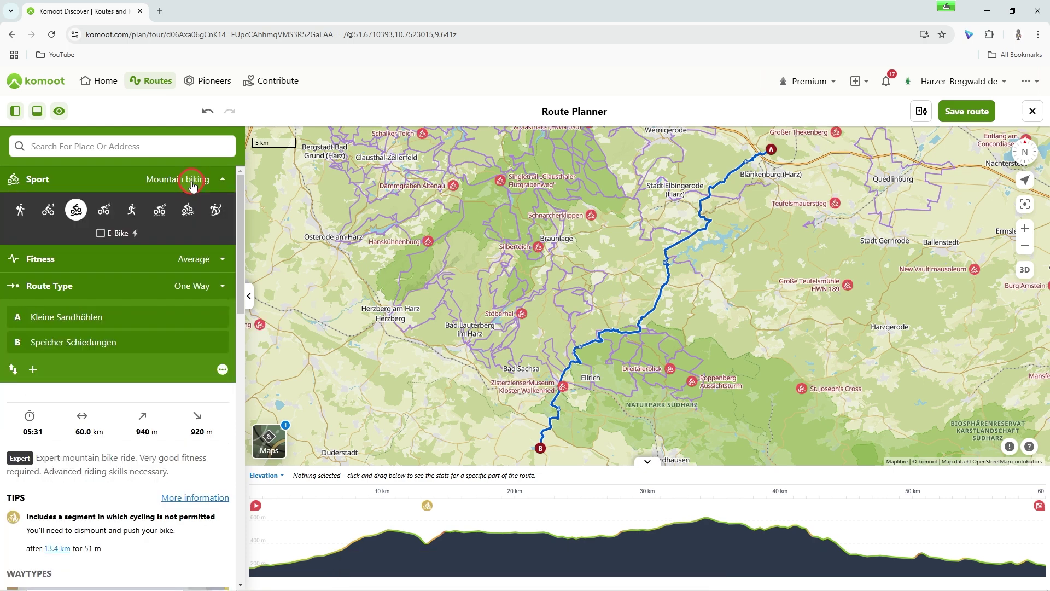
click(48, 209)
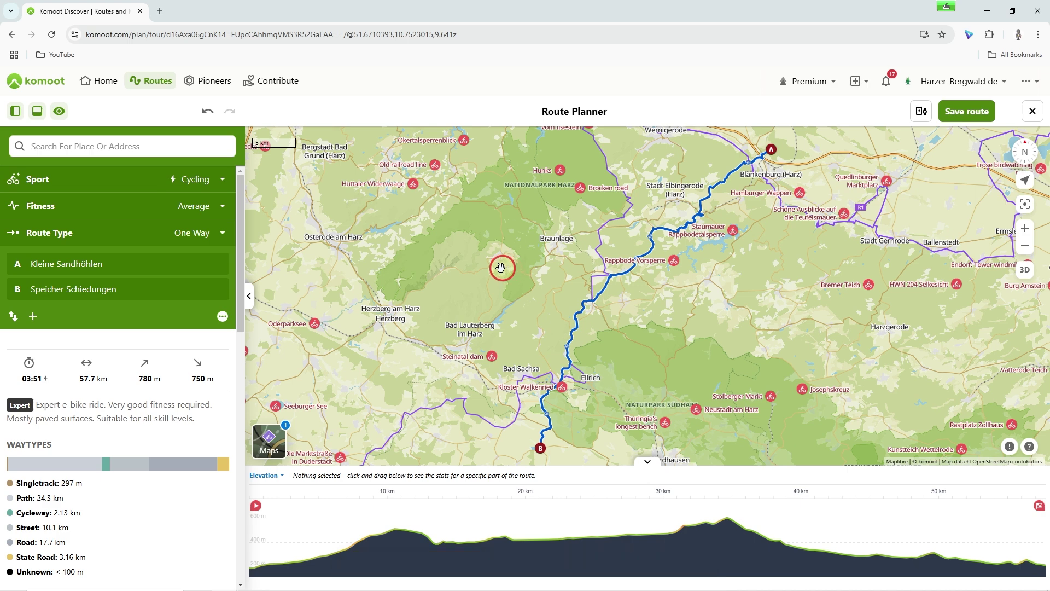
Set fitness to In Good Shape (3:14), and toggle round trip before keeping one way
click(189, 207)
drag(68, 235, 122, 235)
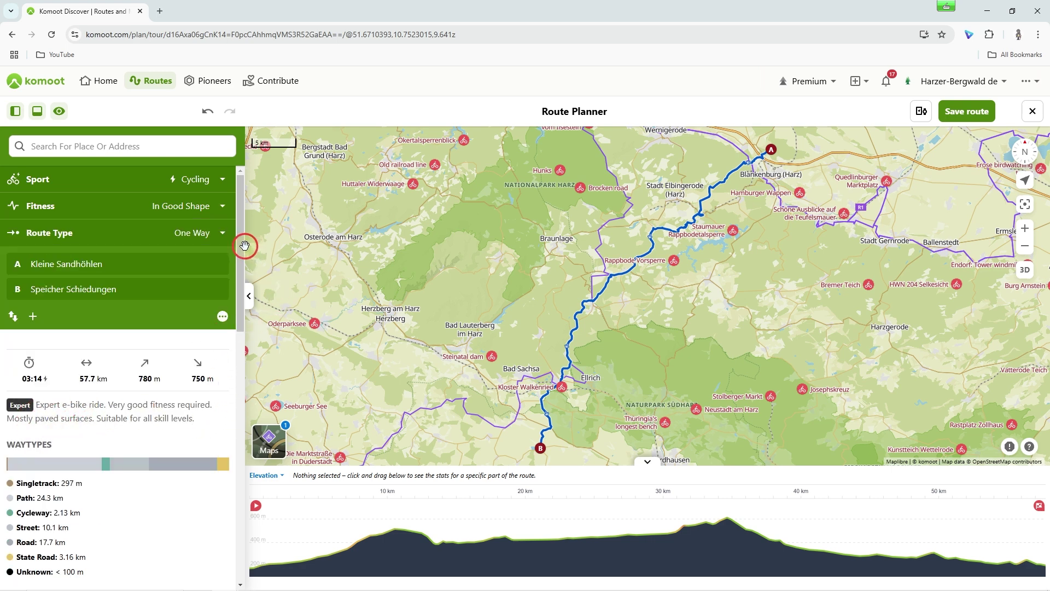
click(148, 244)
click(174, 263)
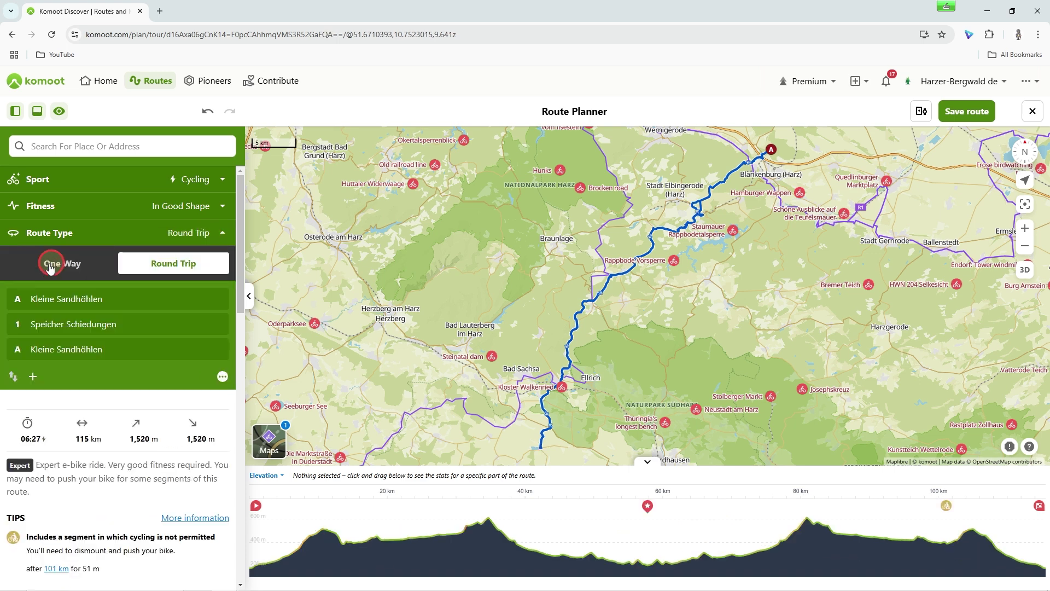
click(177, 239)
Reverse the waypoint order and back, and open then close the add-waypoint panel
click(113, 301)
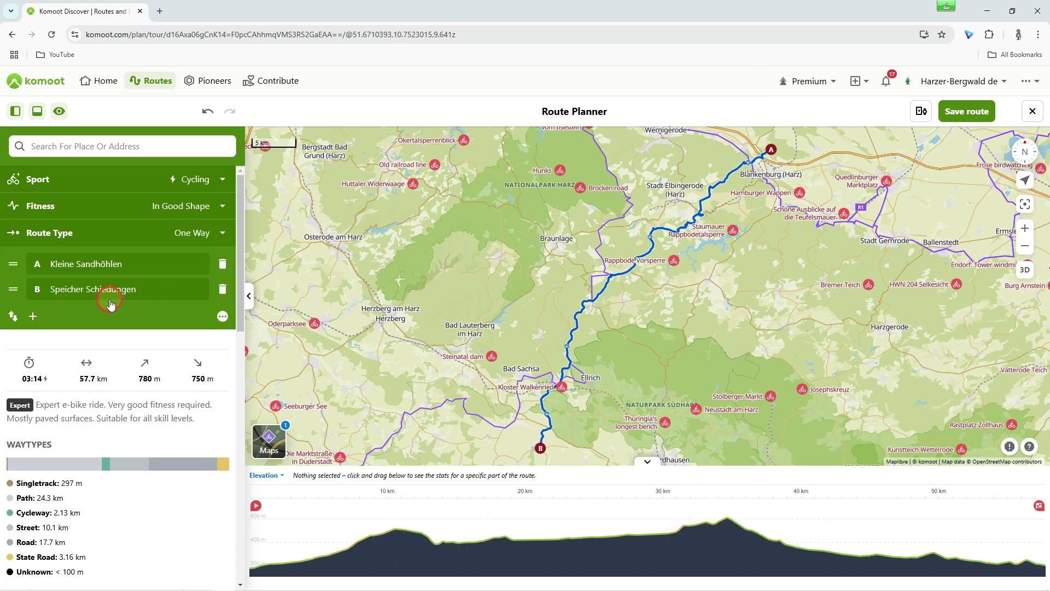
click(13, 320)
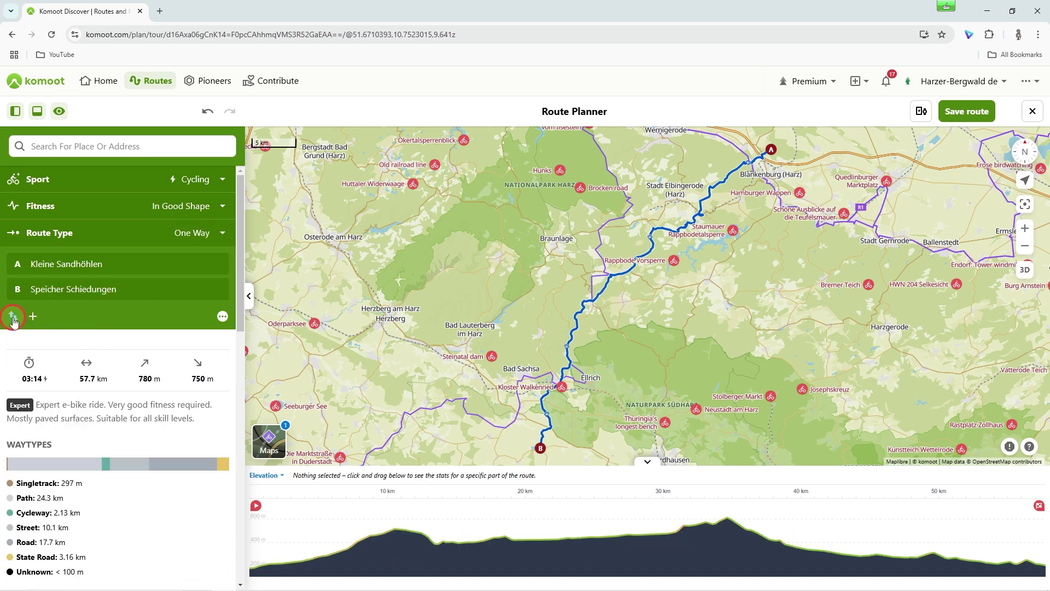
click(13, 320)
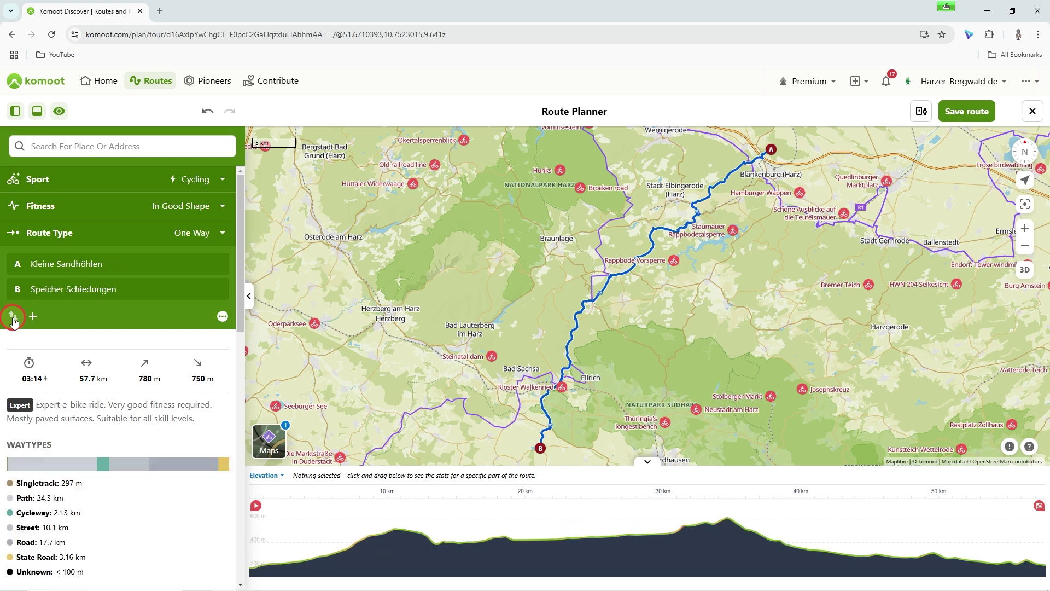
click(34, 317)
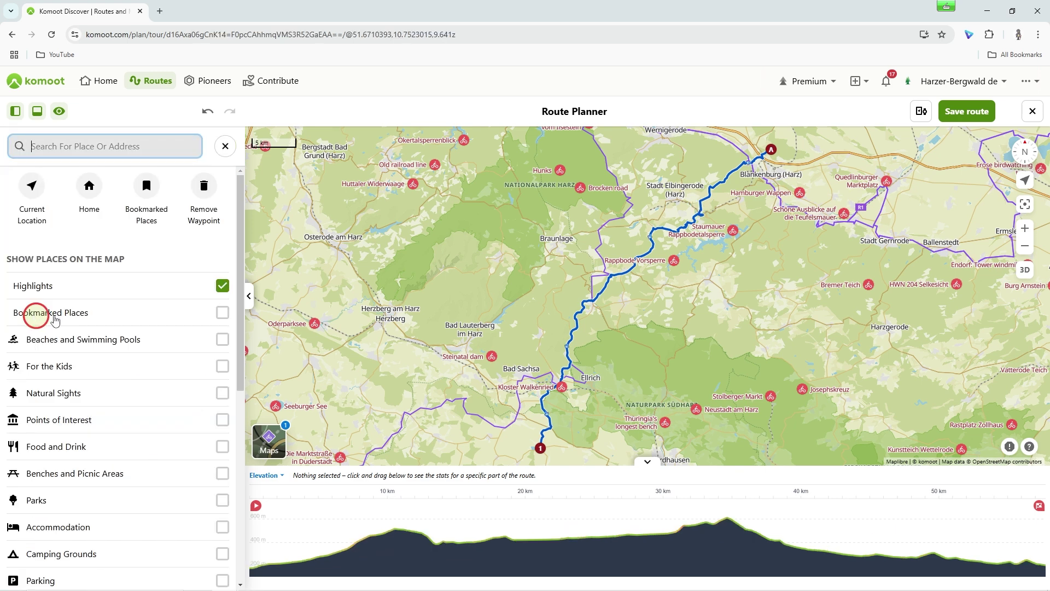
click(224, 146)
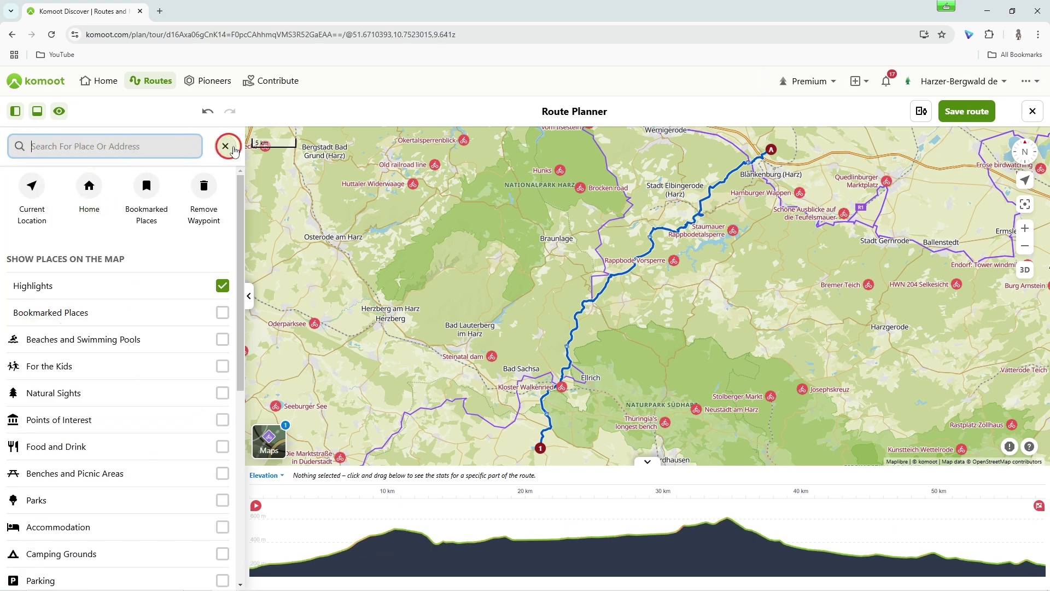
click(197, 158)
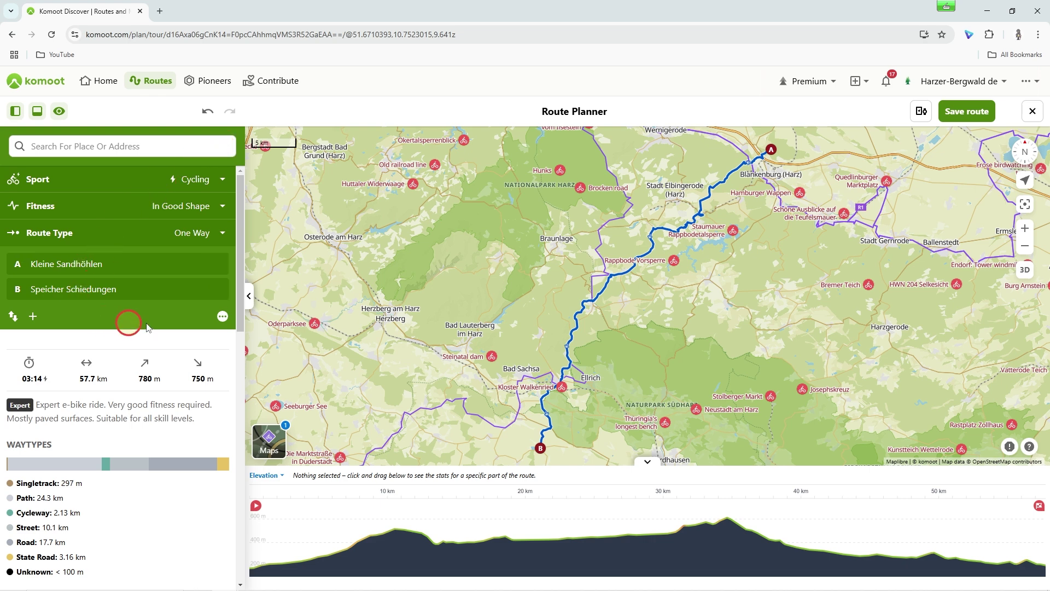
Reset the whole planned route from the more-options menu, then undo the reset
click(222, 316)
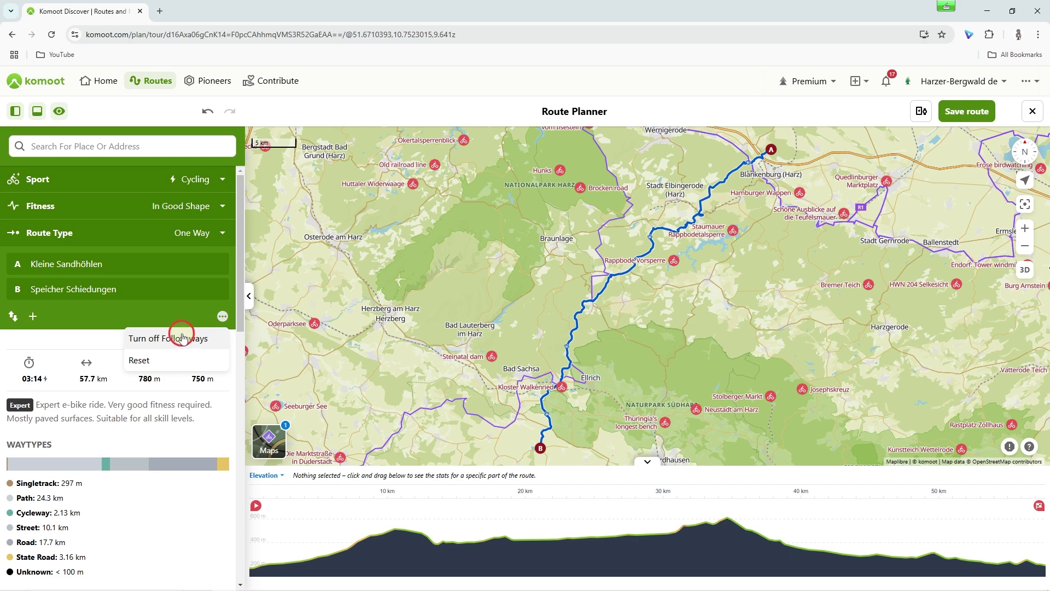
click(143, 362)
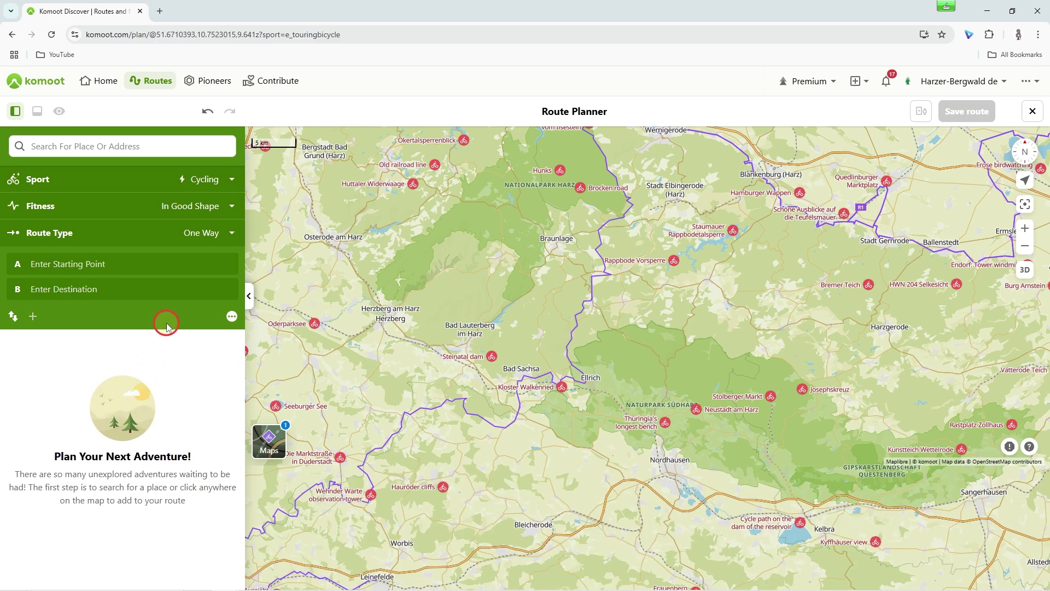
click(208, 111)
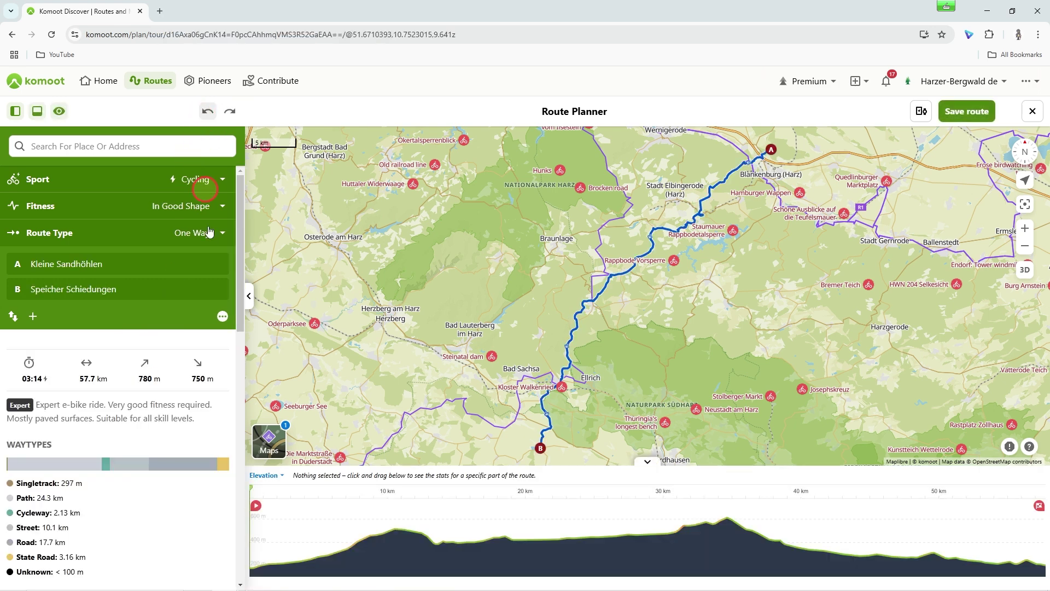
Hide and restore the sidebar, elevation profile and route line, then undo and redo
click(13, 112)
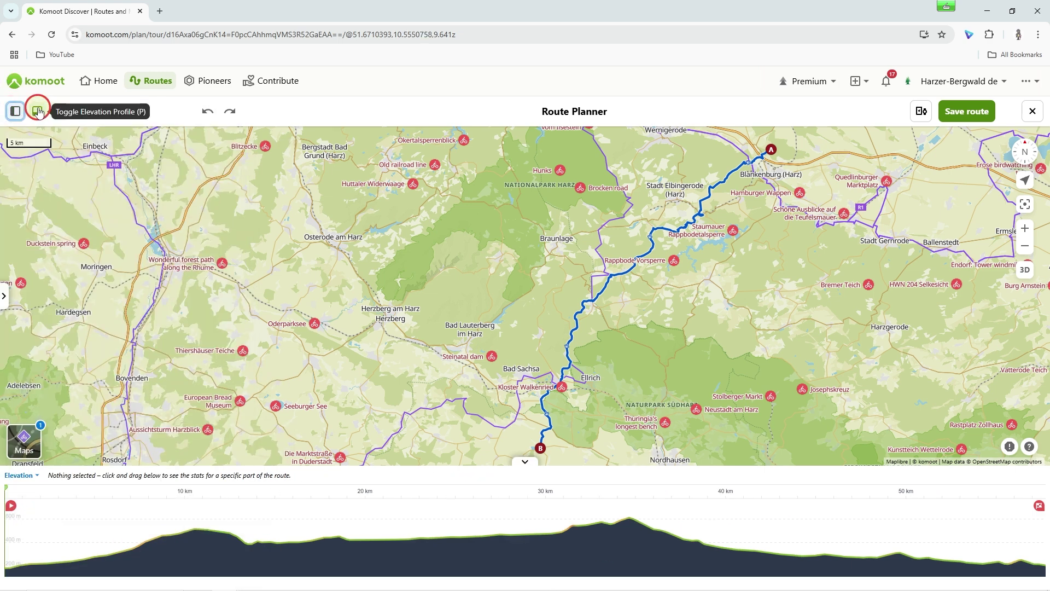
click(38, 112)
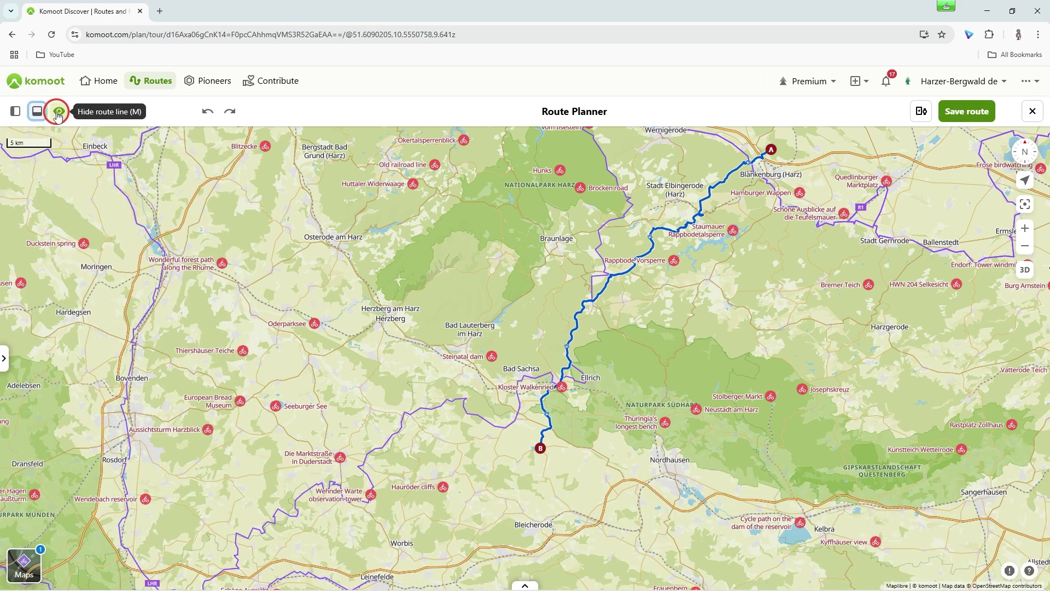
click(58, 113)
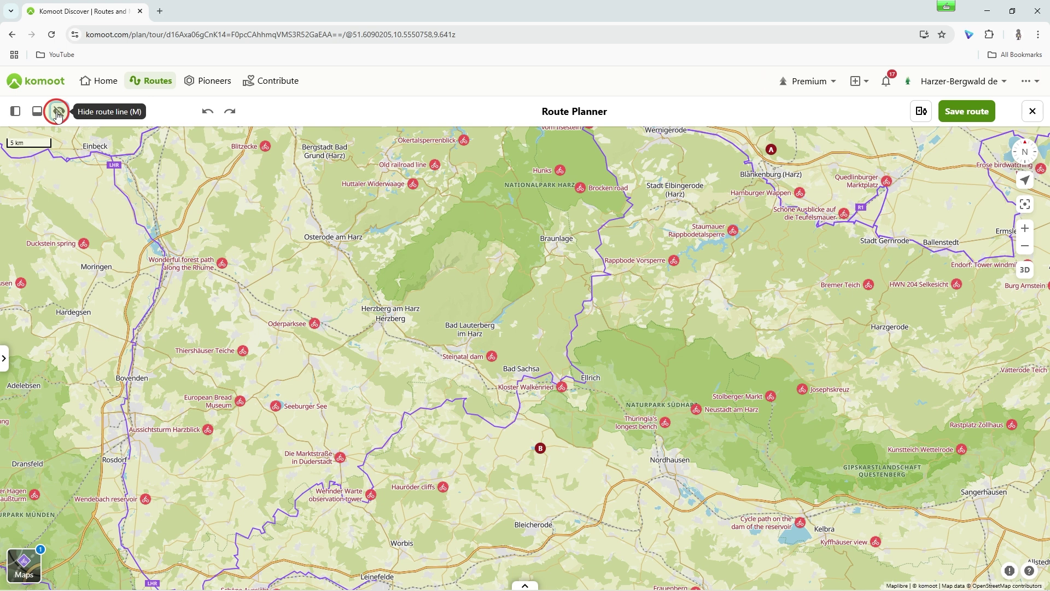
click(58, 112)
click(37, 111)
click(16, 111)
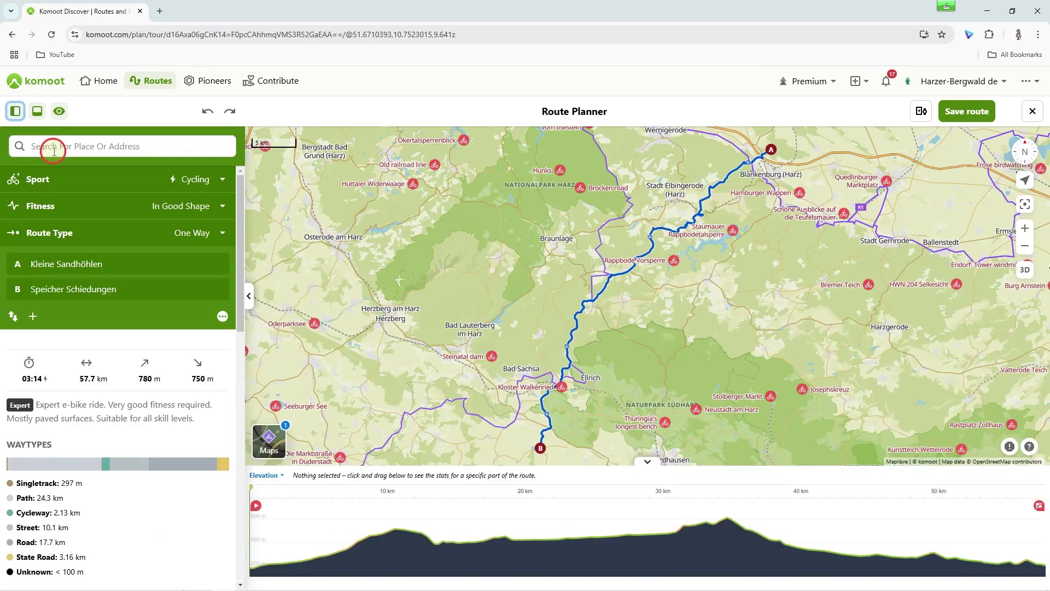
click(208, 113)
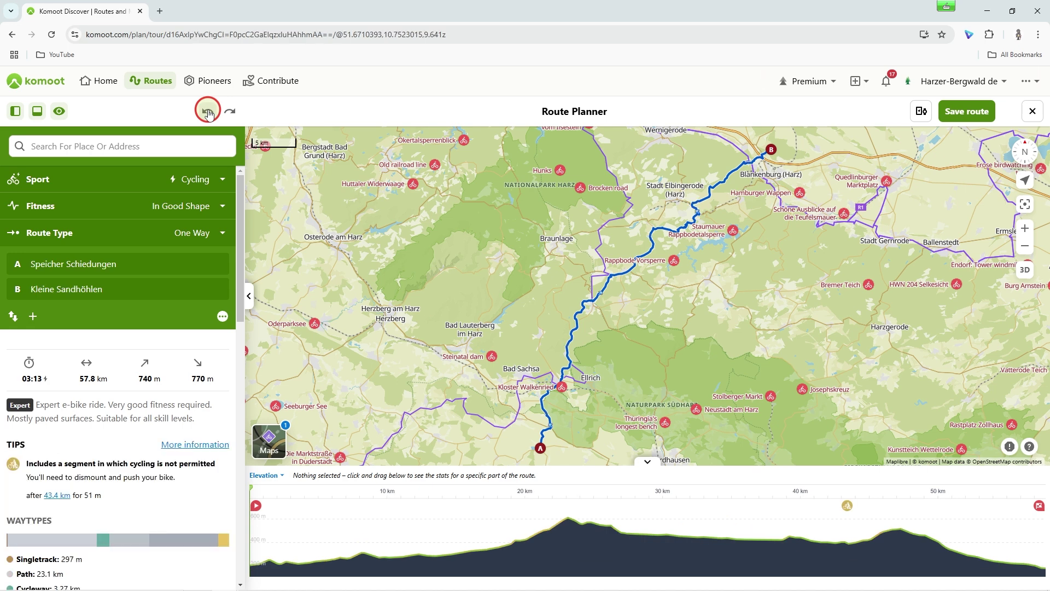
click(229, 112)
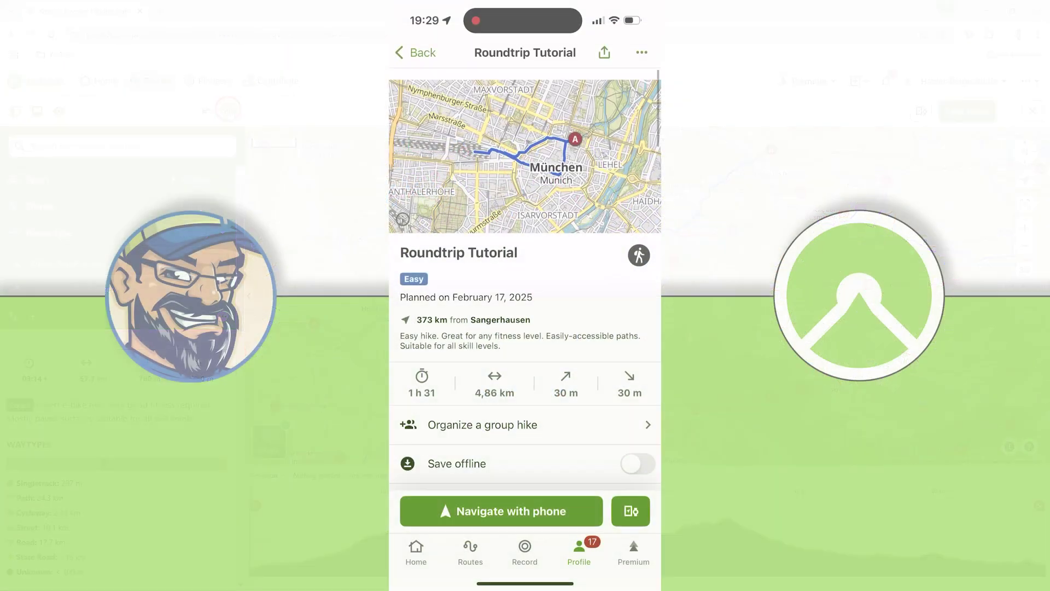
Review the Roundtrip Tutorial hike, try phone navigation, and cancel the far-away prompt
scroll(525, 279, down, 15)
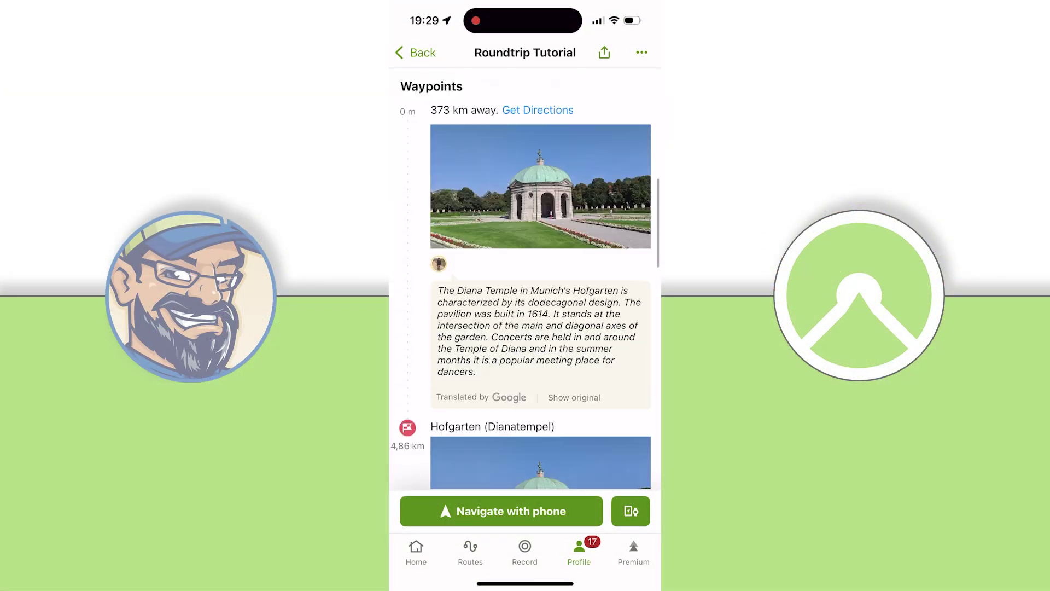
scroll(525, 279, up, 15)
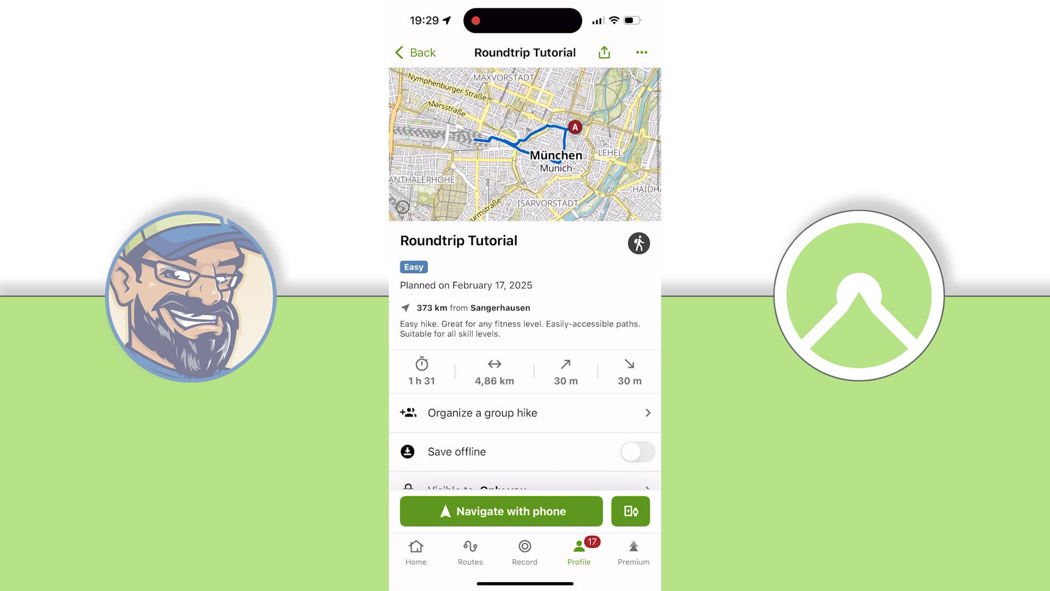
click(501, 511)
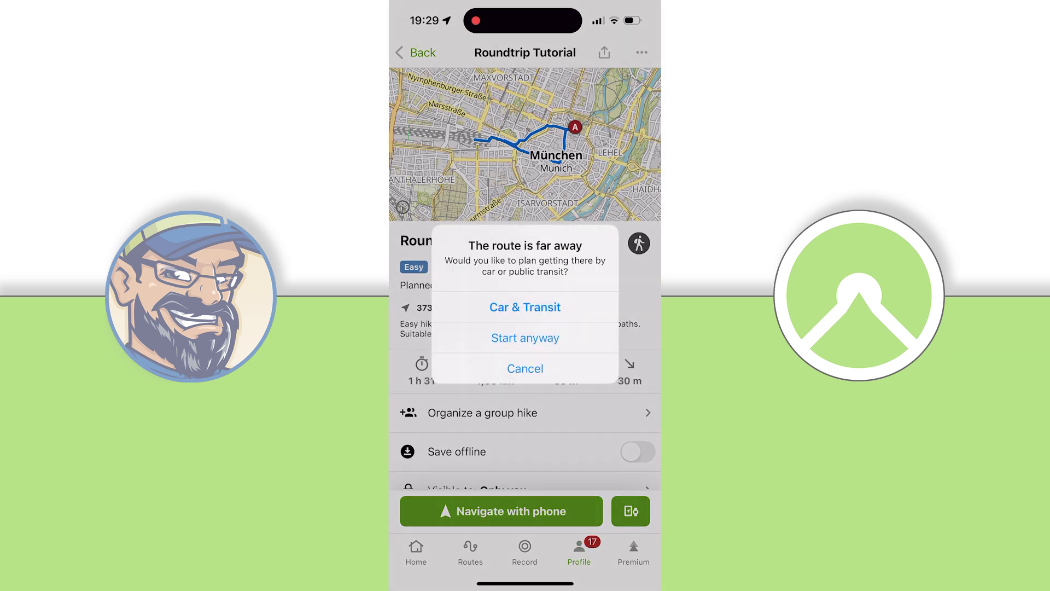
click(525, 368)
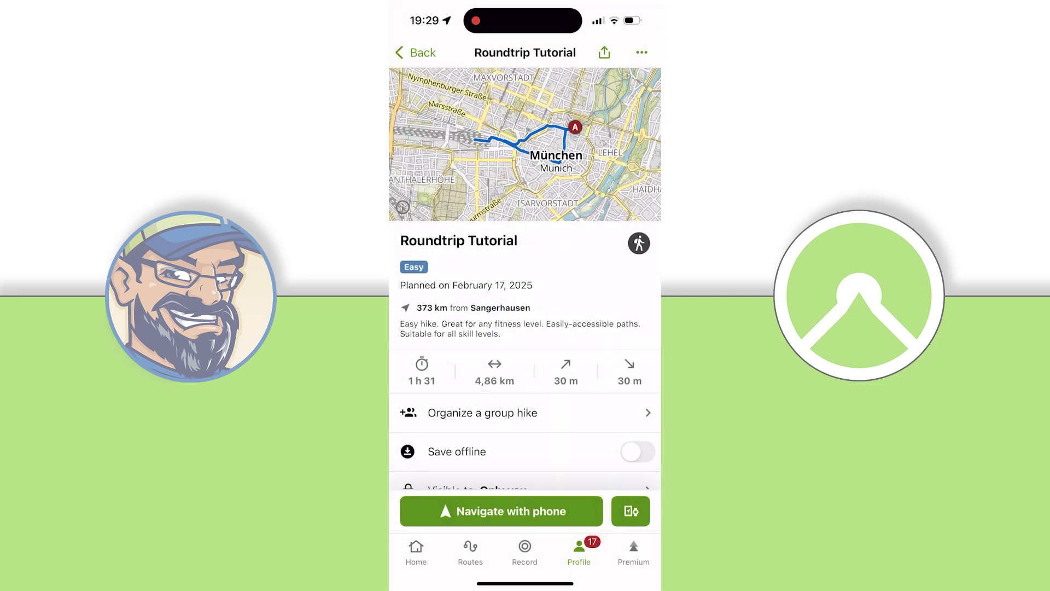